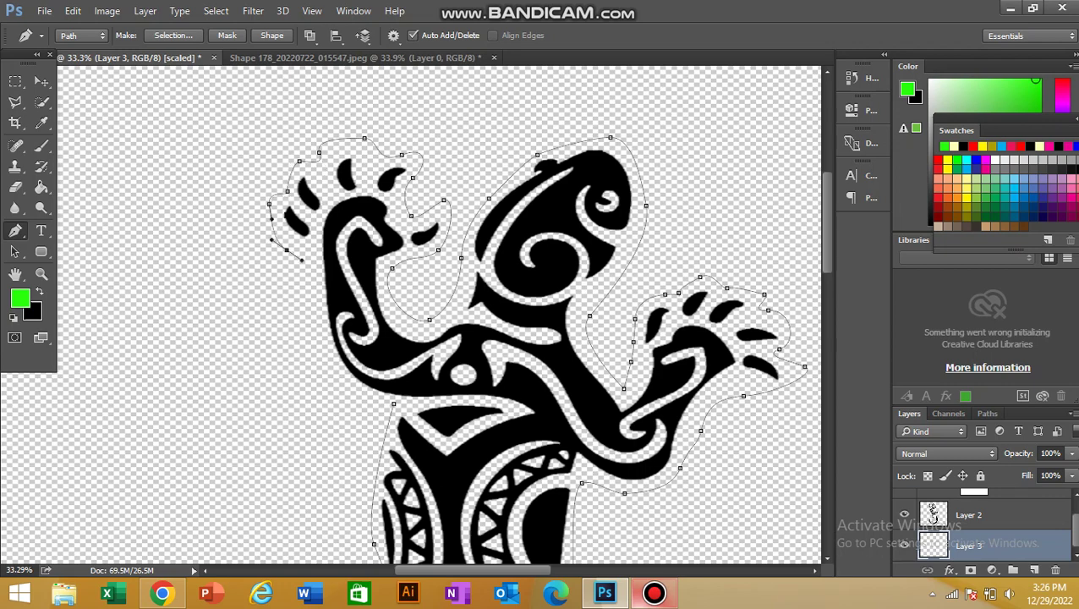
Finish the pen outline around the lizard's upper-left arm to close the path, and fill it with green on Layer 3.
left_click_drag(335, 394, 345, 399)
left_click(393, 404)
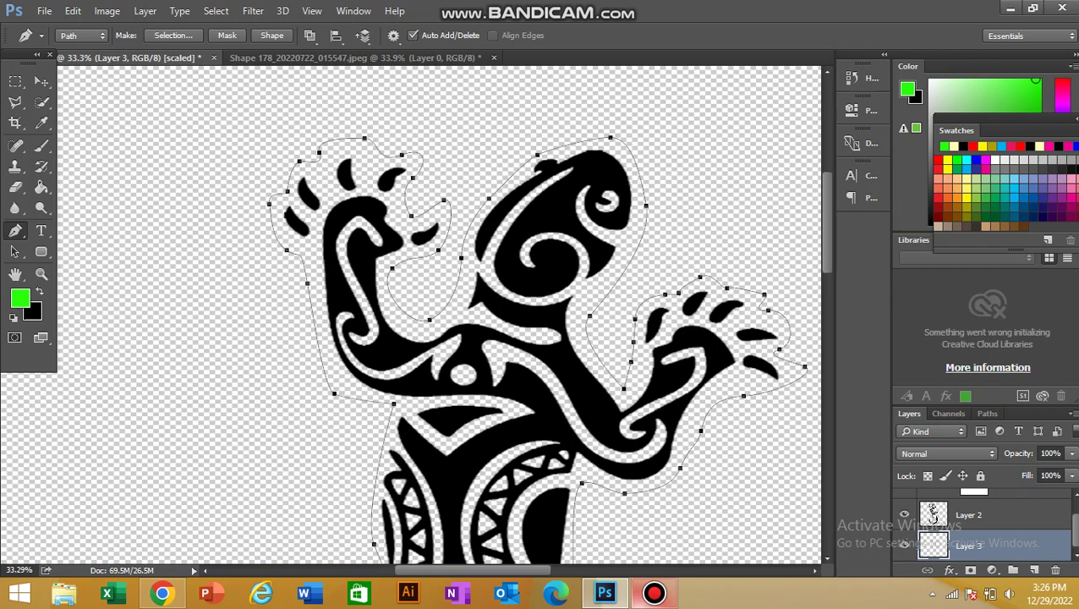
scroll(440, 312, "down", 10)
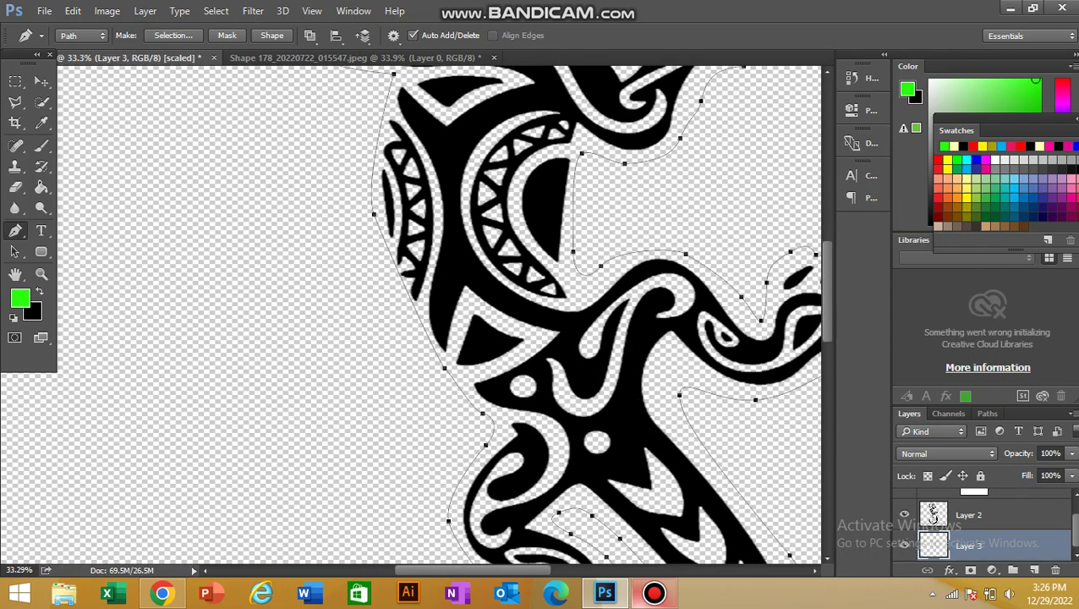
right_click(580, 172)
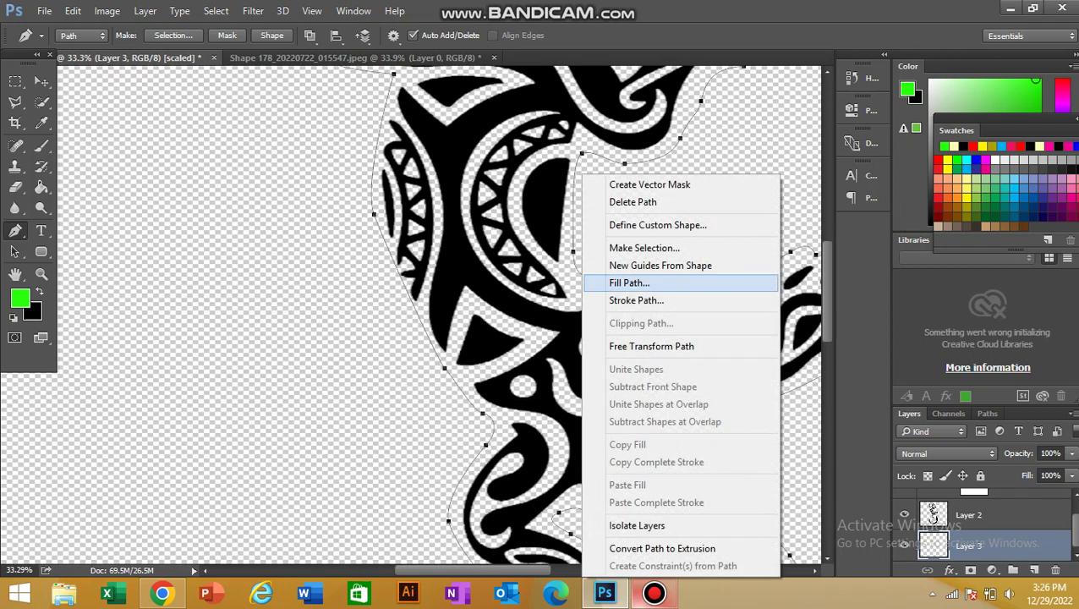
left_click(647, 282)
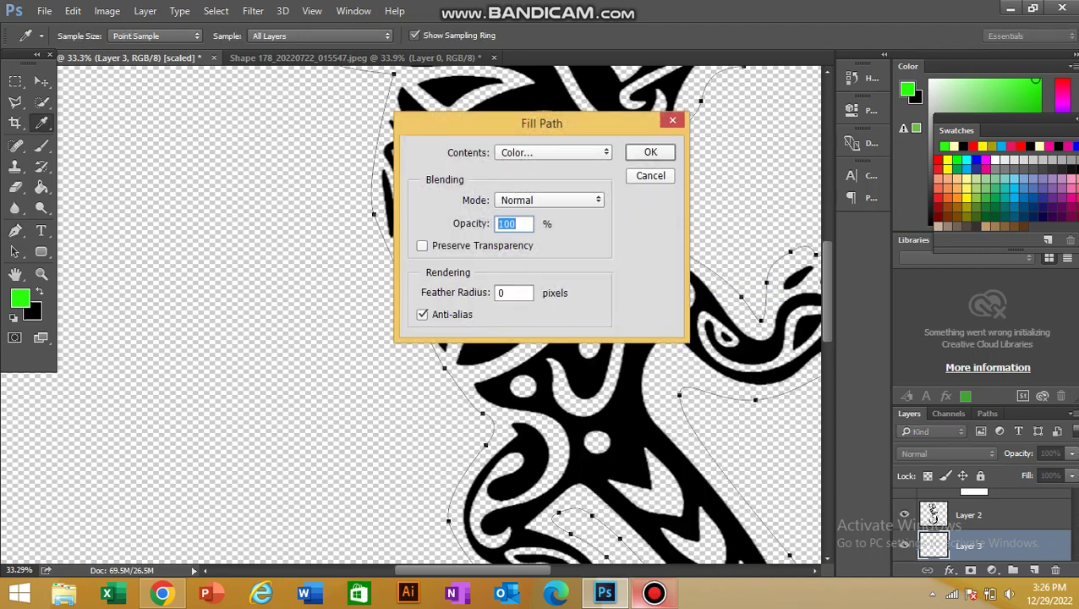
left_click(651, 153)
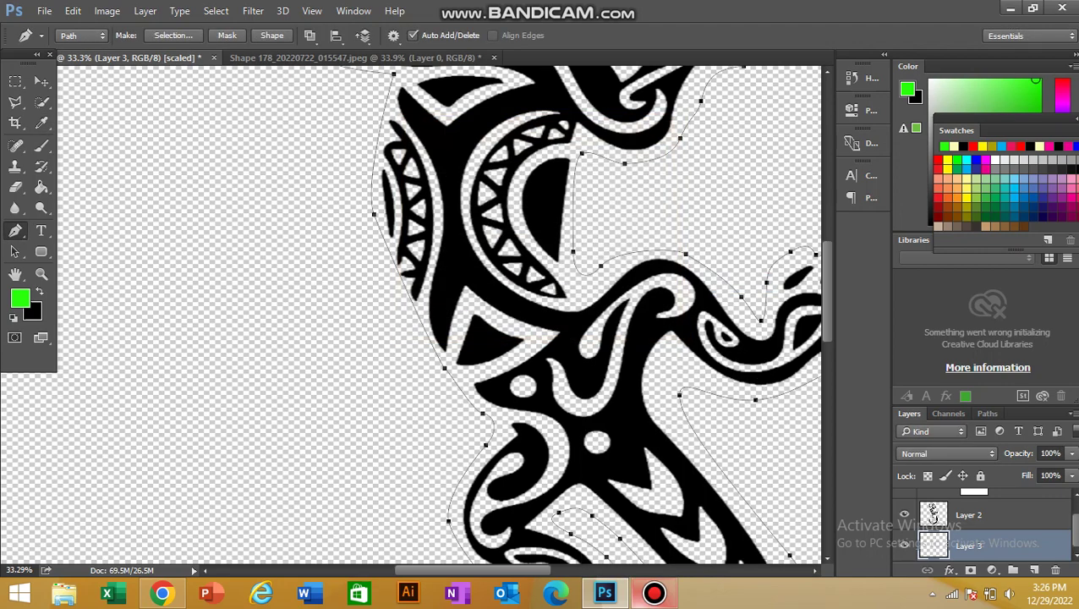
scroll(592, 194, "down", 6)
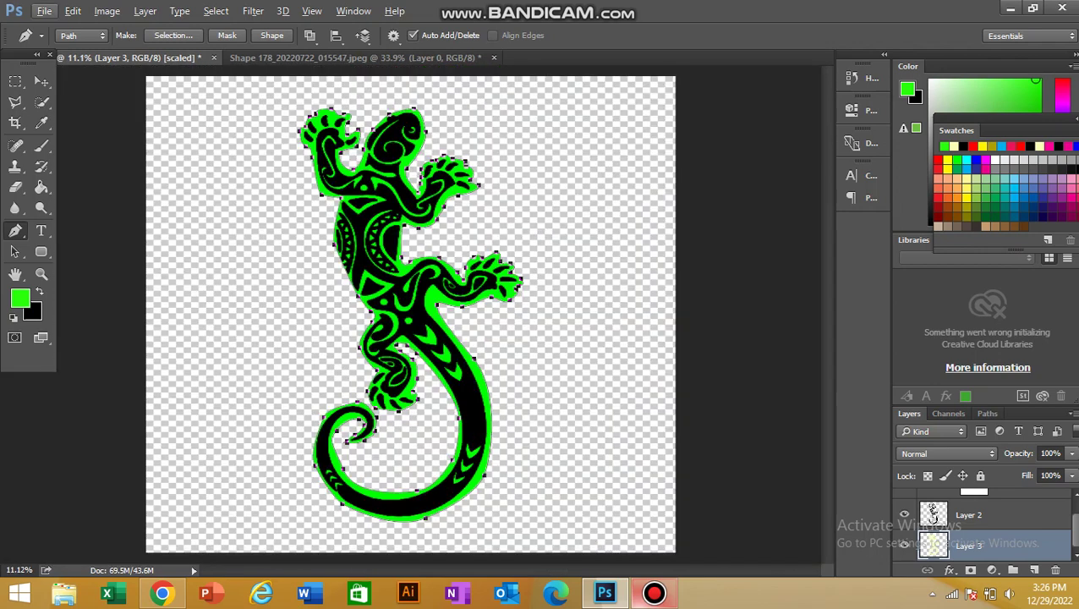
key("v")
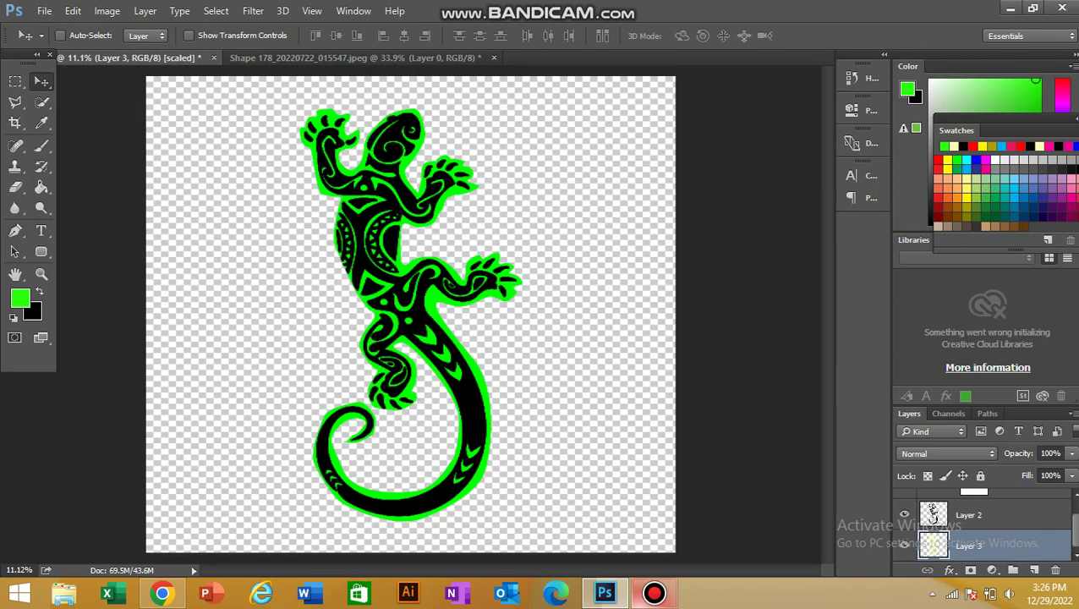
key("ctrl+Return")
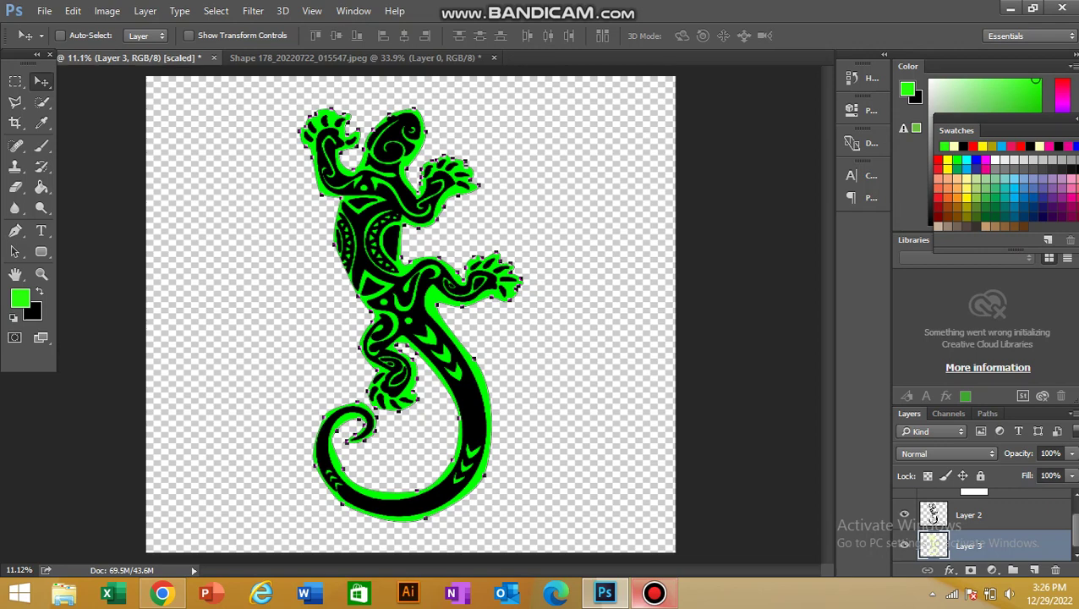
left_click(904, 545)
left_click(904, 546)
key("w")
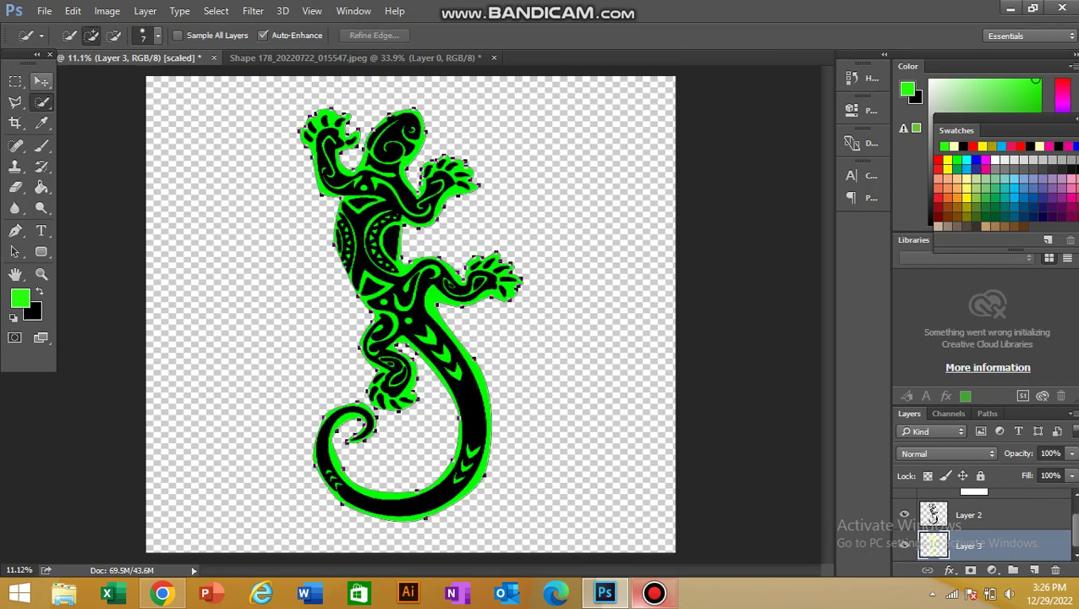
key("v")
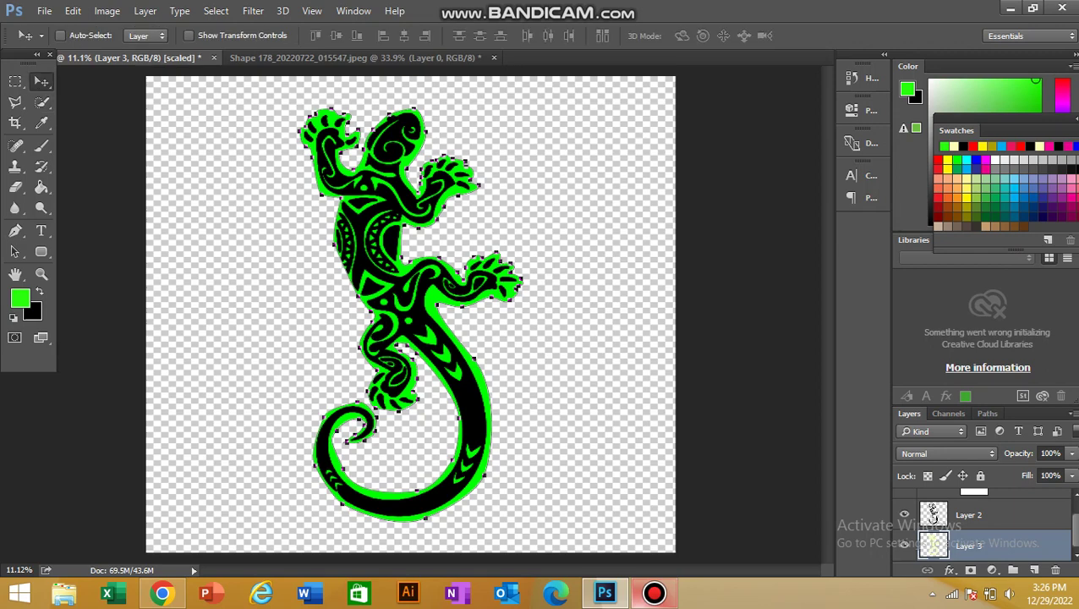
Apply a Hue/Saturation adjustment to Layer 3 with the hue at -16 to turn the green fill yellow.
left_click(107, 11)
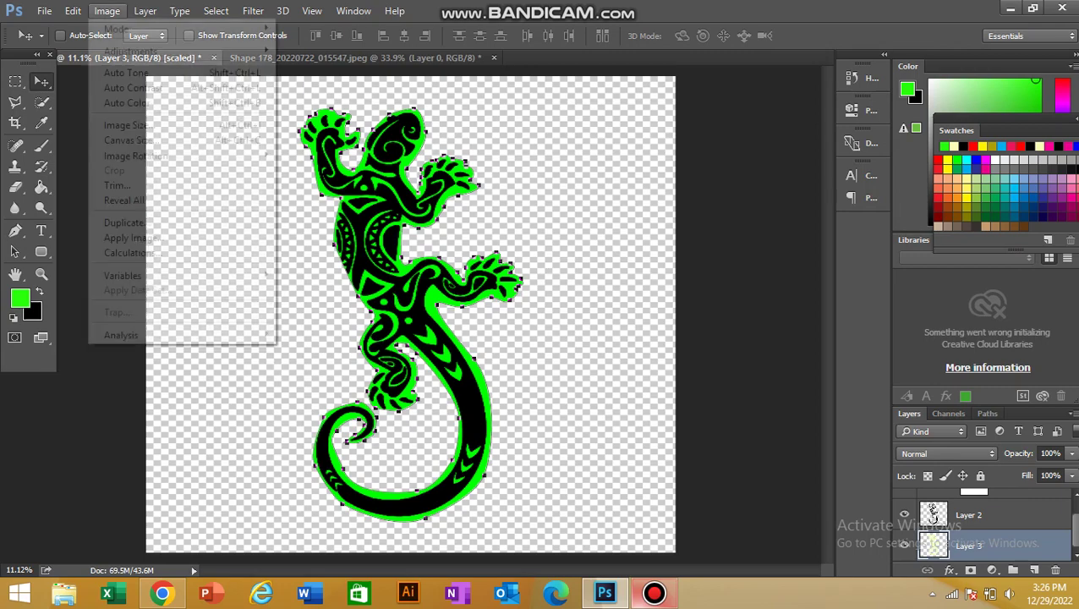
mouse_move(145, 11)
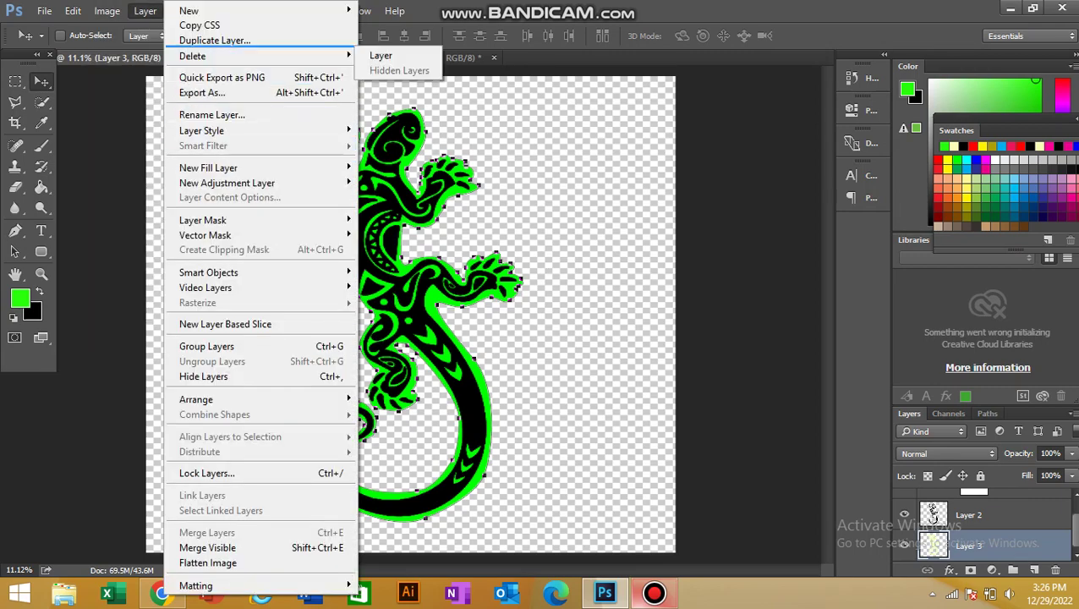
mouse_move(107, 10)
mouse_move(130, 51)
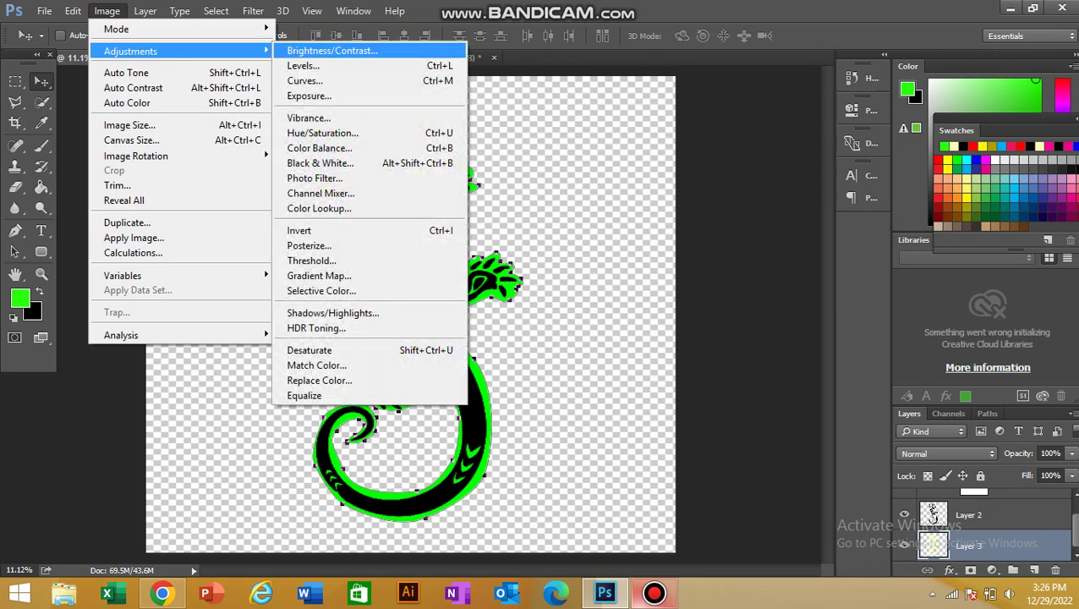
left_click(322, 133)
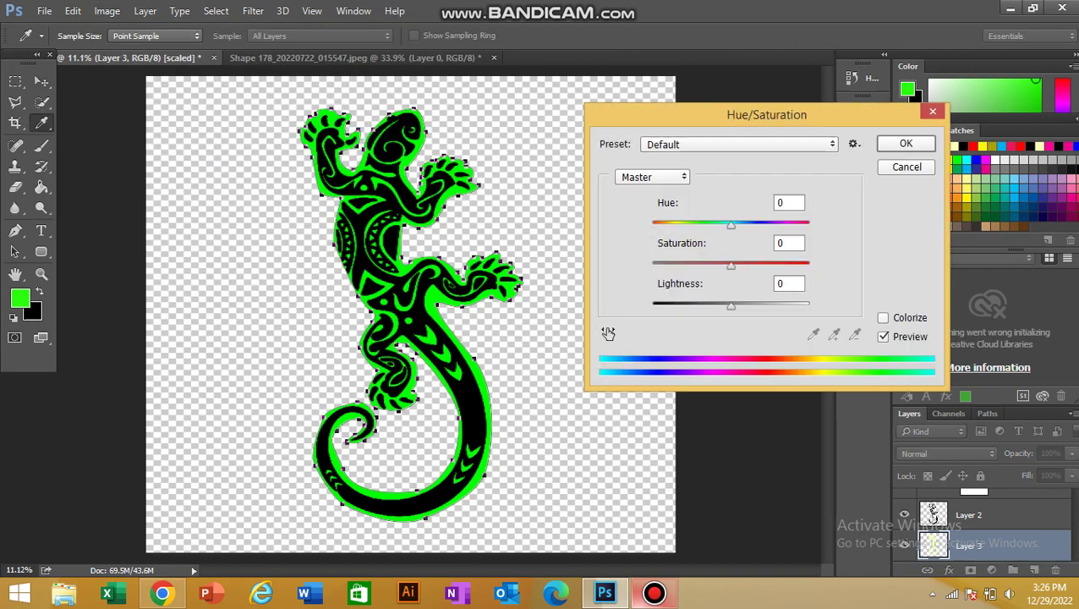
left_click_drag(731, 225, 778, 225)
key("shift+Down")
key("shift+Down")
key("shift+Down")
key("shift+Down")
key("shift+Down")
key("shift+Down")
key("shift+Down")
key("shift+Down")
key("shift+Down")
key("shift+Down")
key("shift+Down")
key("shift+Down")
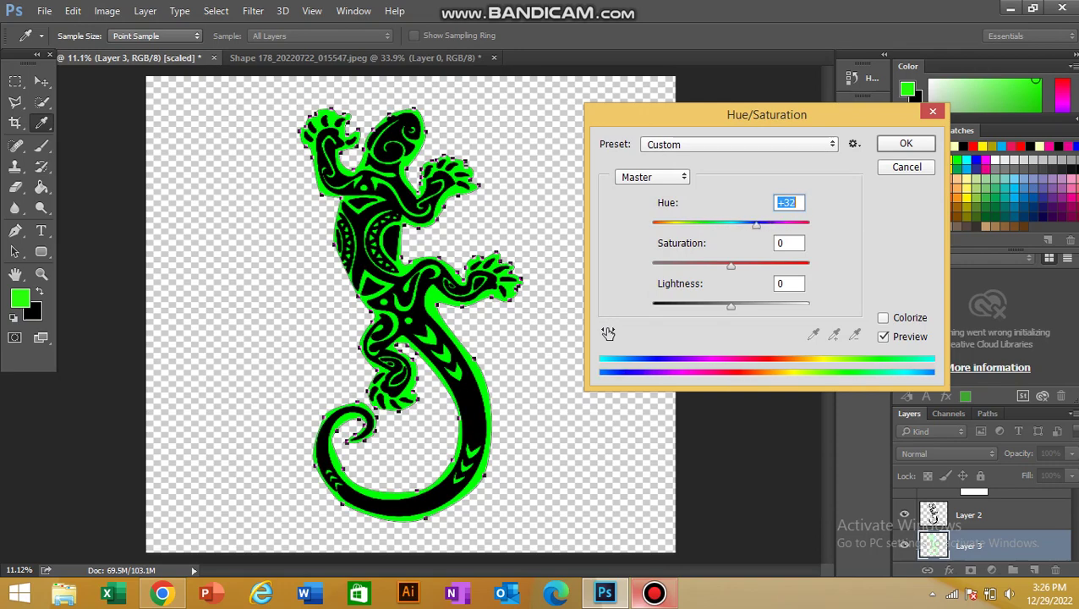
left_click_drag(713, 225, 720, 225)
key("Down")
key("Down")
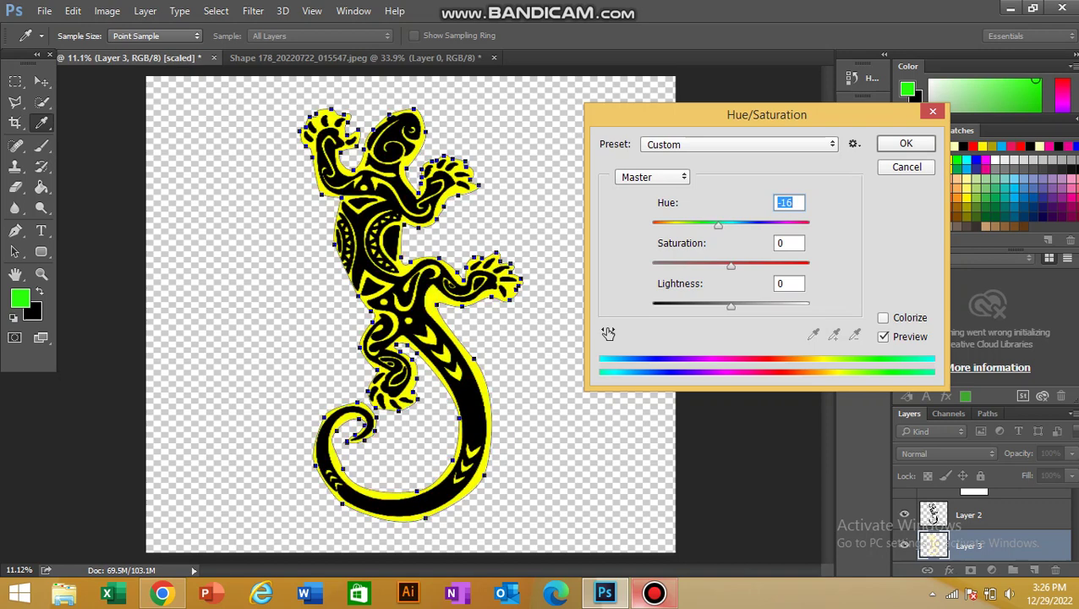
key("Return")
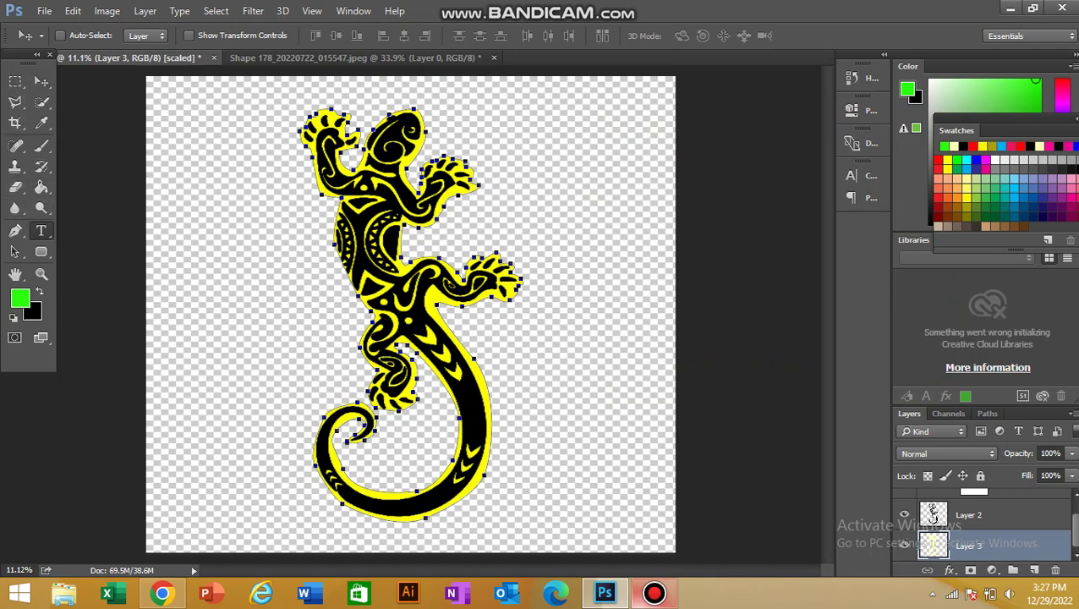
Swap the foreground and background colors and set the background color to yellow ffeb0d.
key("t")
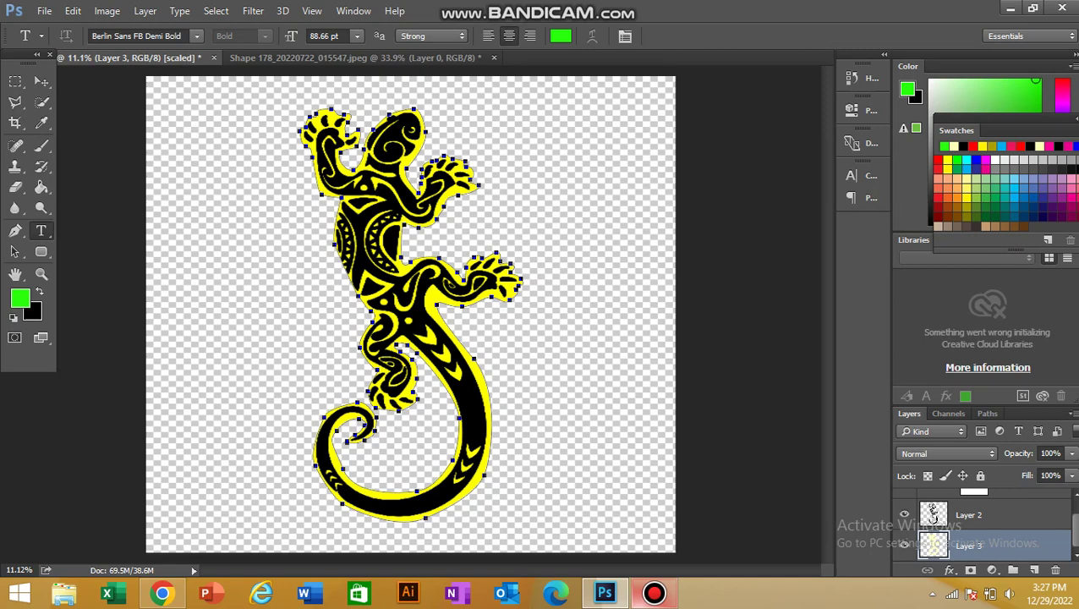
key("x")
left_click(34, 313)
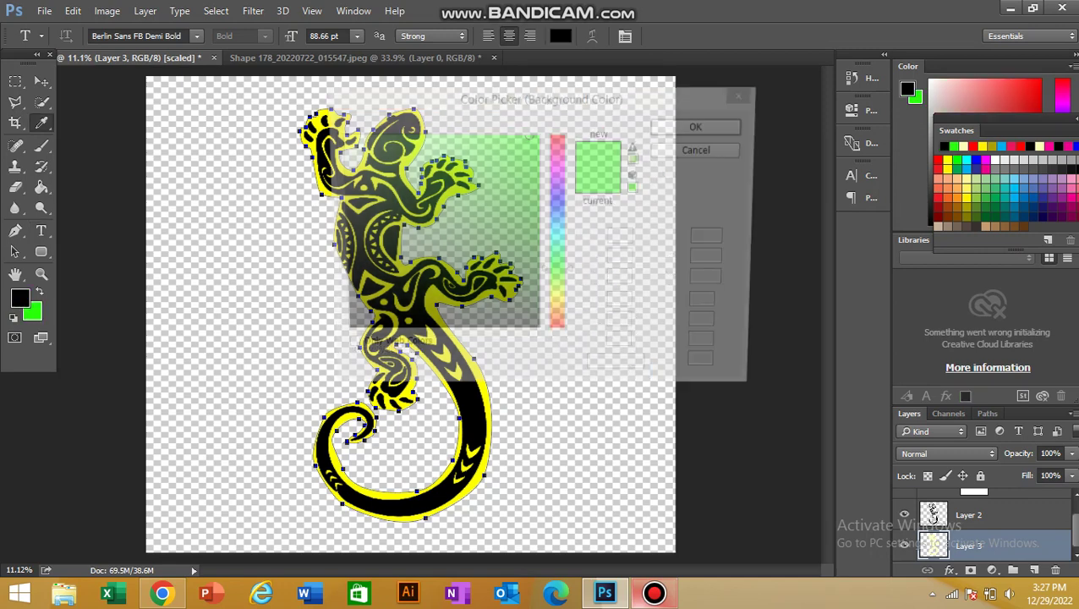
left_click(558, 305)
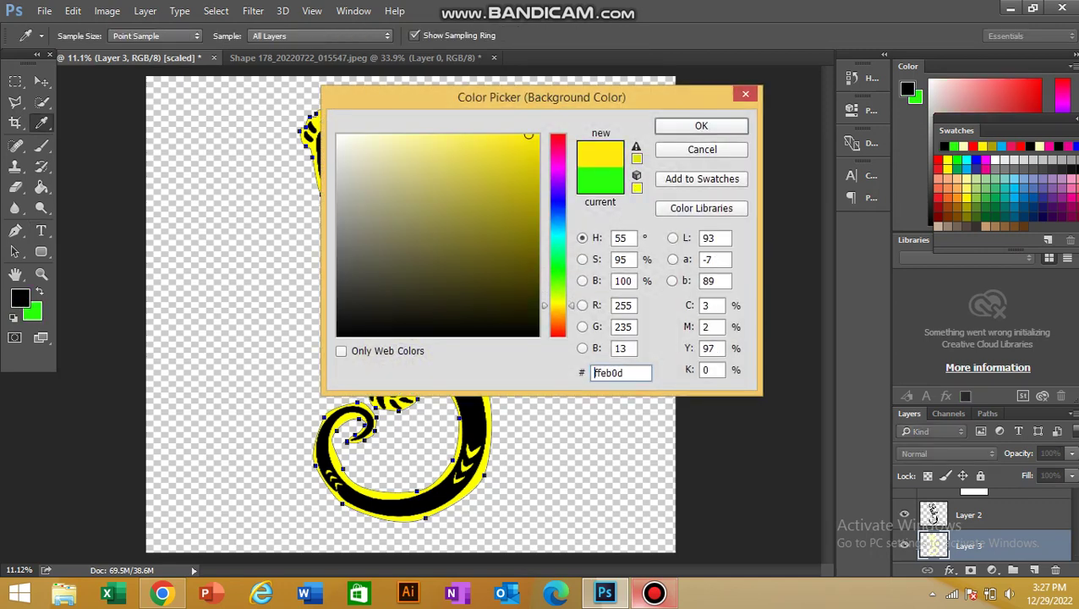
left_click(701, 126)
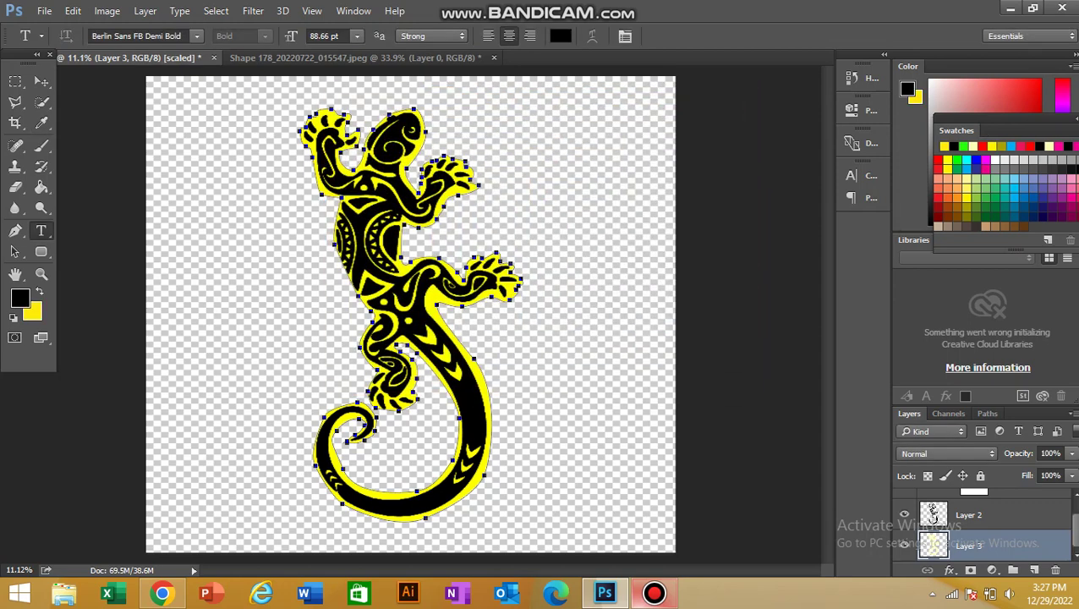
Start a narrow text box beside the lizard's body and set the font size to 40.66 pt.
left_click_drag(194, 207, 299, 377)
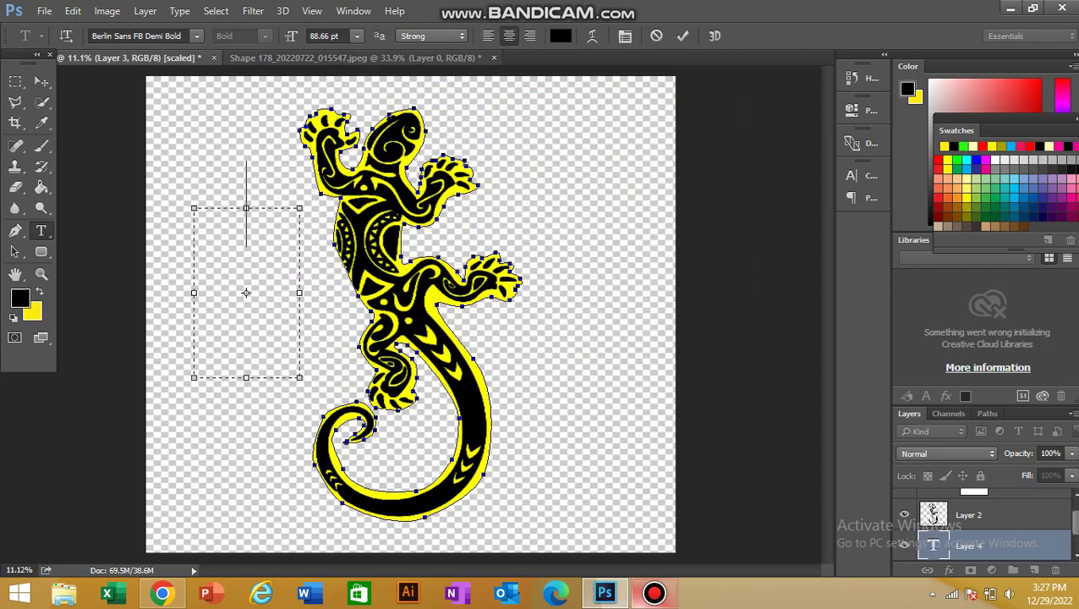
mouse_move(291, 37)
left_mouse_down()
mouse_move(260, 36)
mouse_move(280, 36)
left_mouse_up()
type("L I Z")
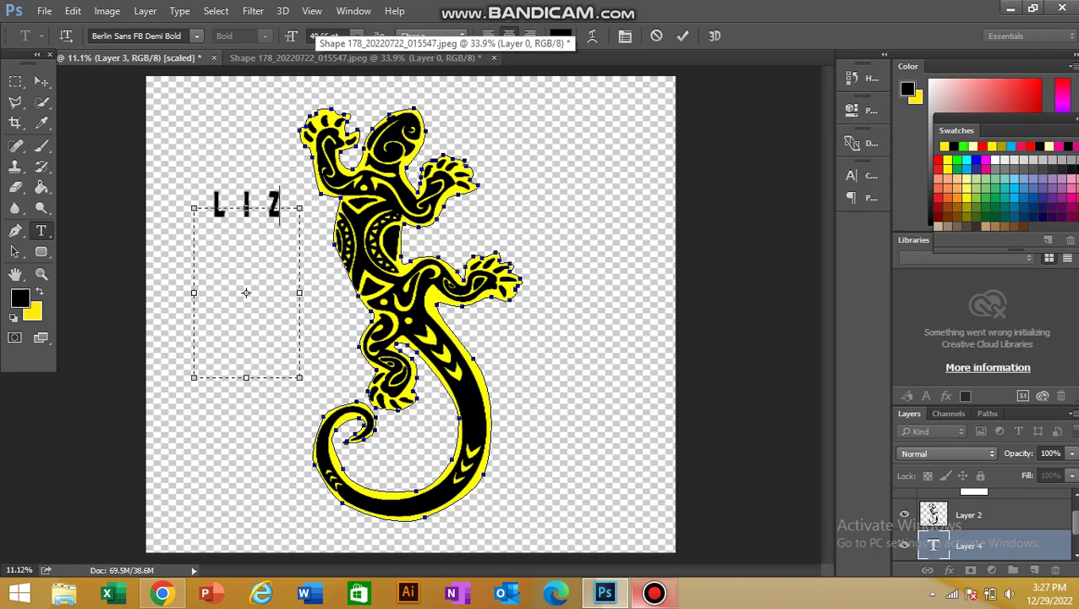
type(" A")
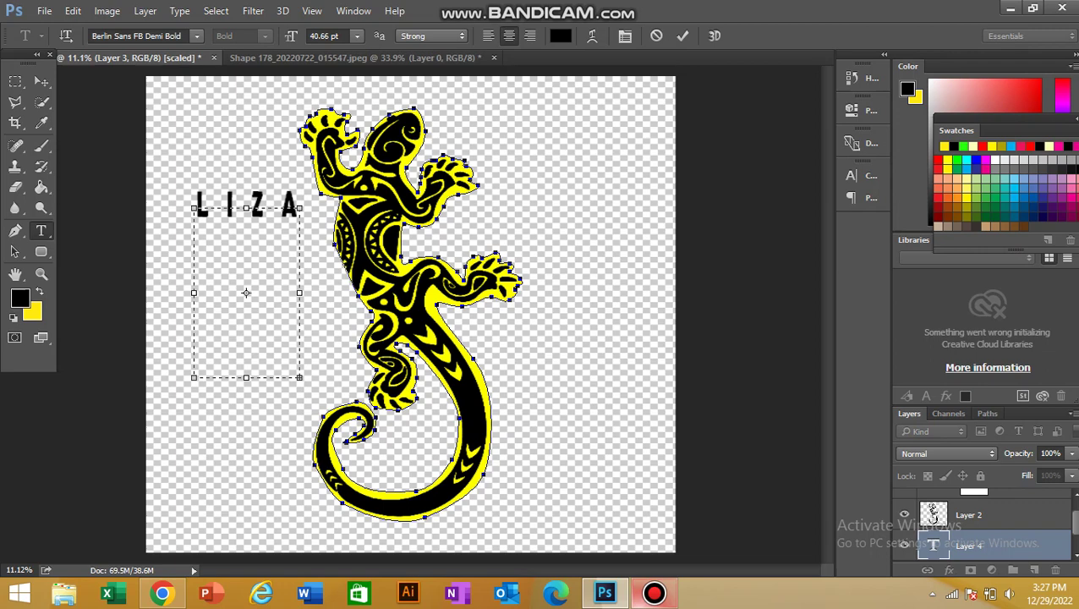
left_click_drag(300, 293, 530, 293)
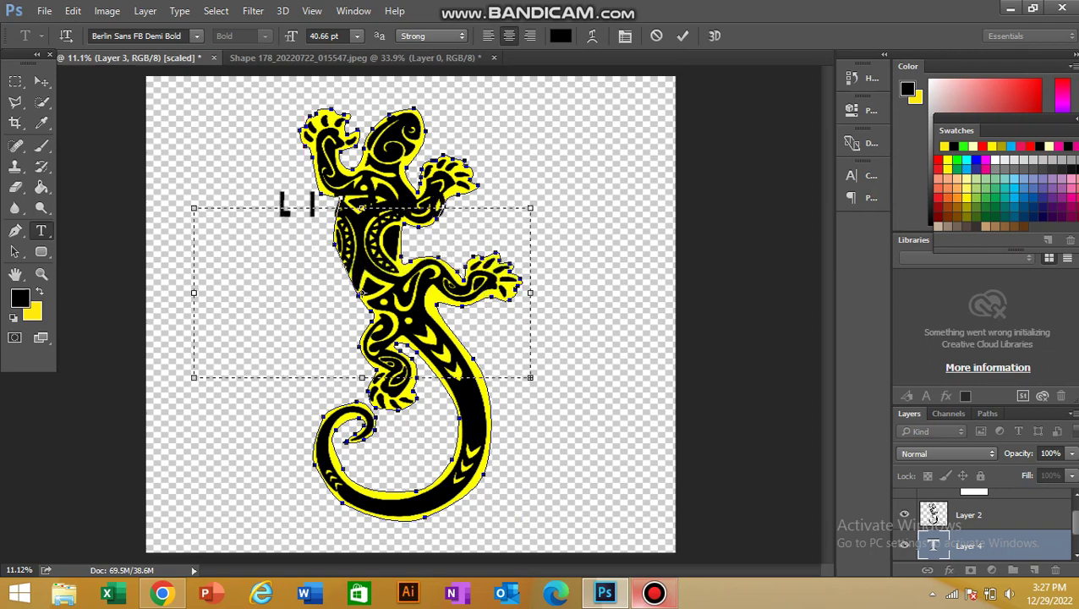
left_click(682, 37)
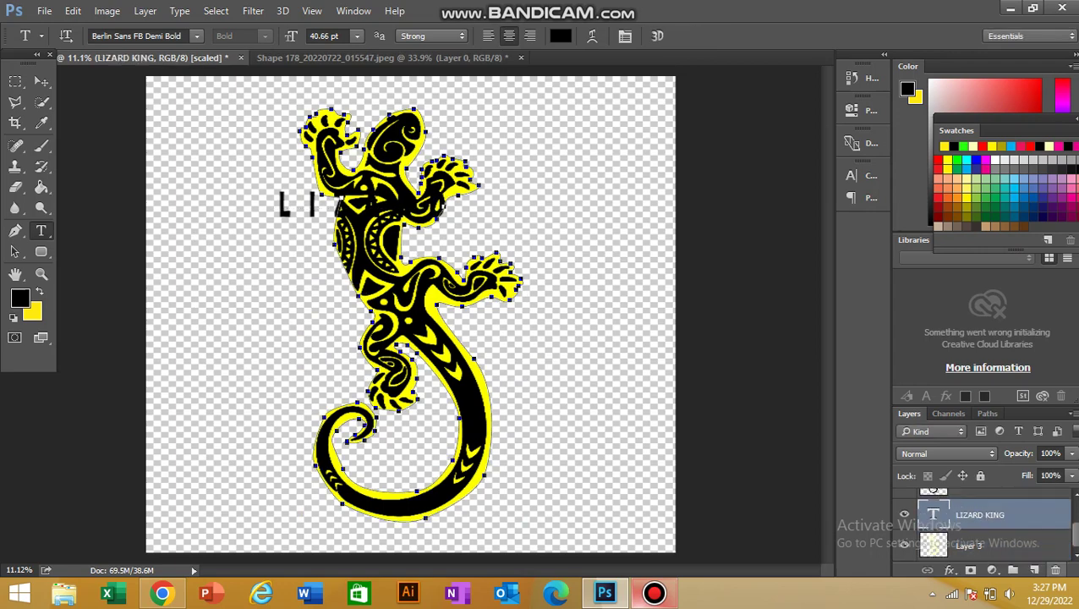
left_click(1054, 568)
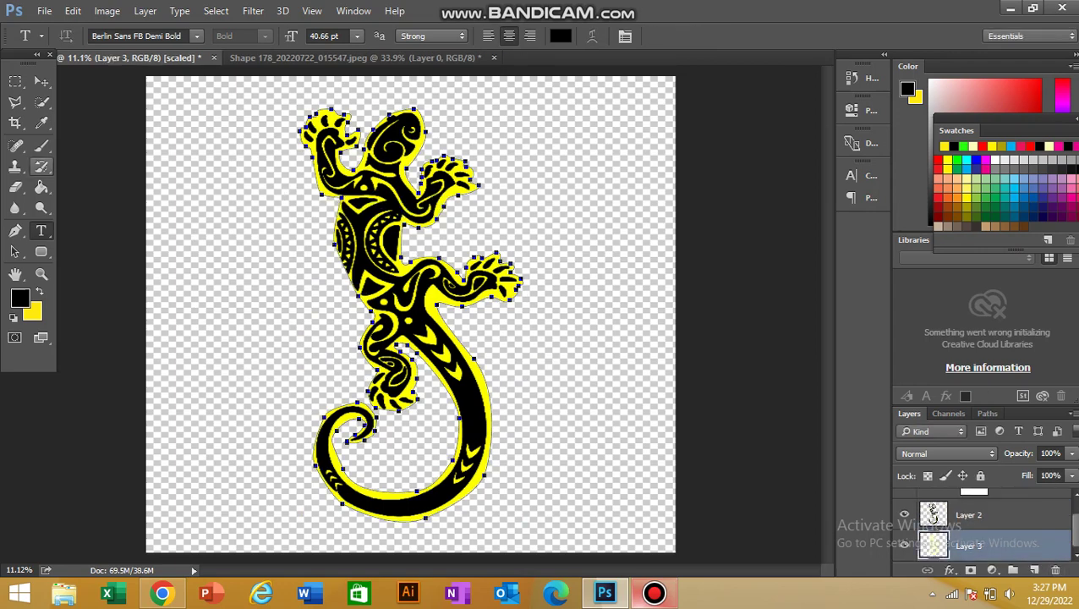
Create a wide text box spanning the lizard's body from the shoulders down to the curled tail.
left_click_drag(193, 206, 609, 456)
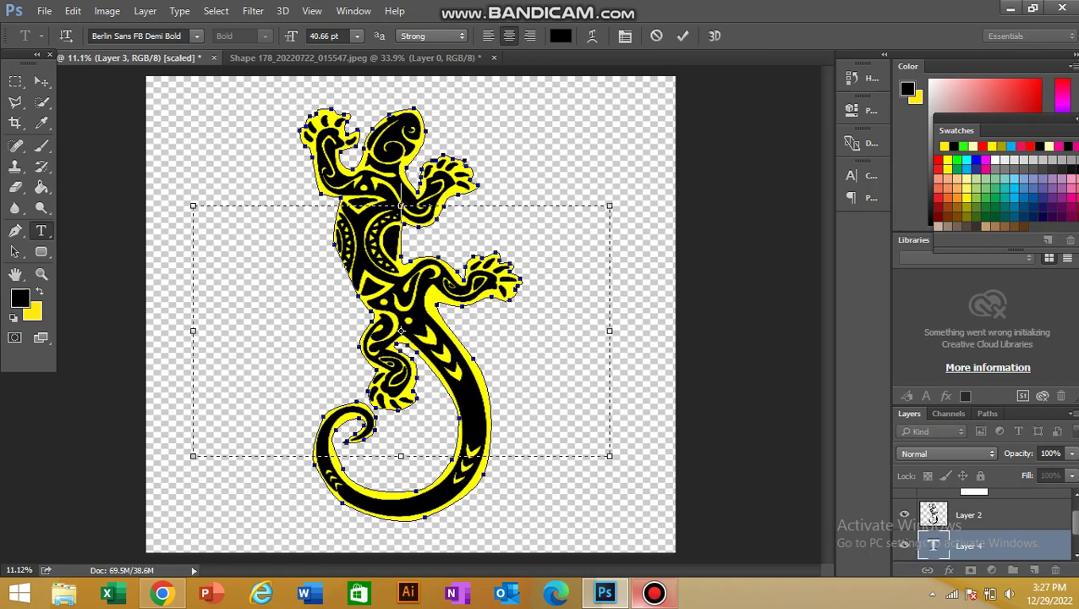
type("LIZARD")
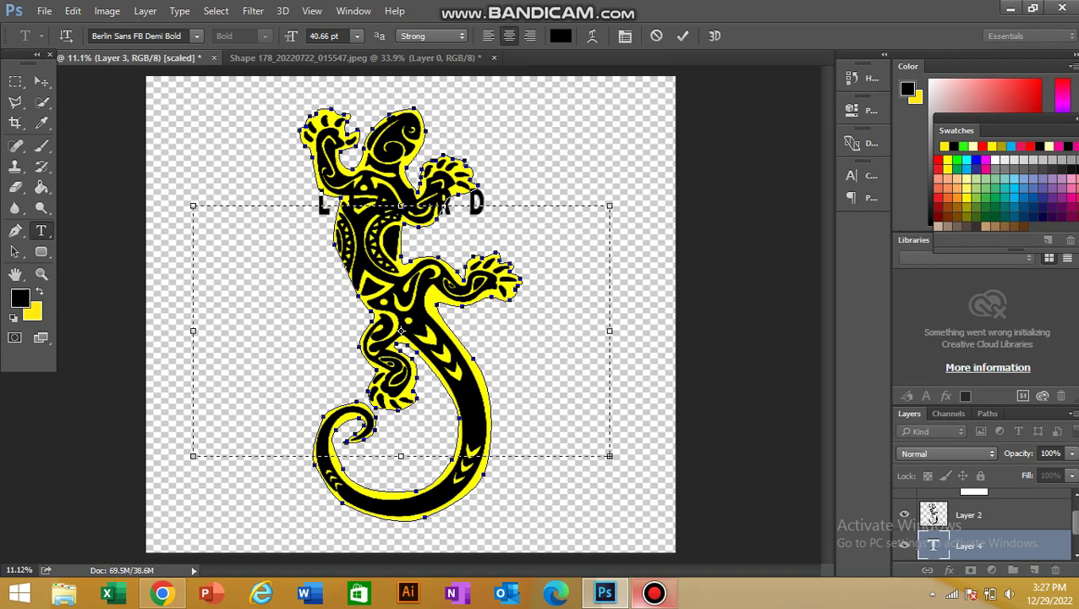
left_click_drag(483, 203, 319, 204)
left_click(467, 203)
left_click(483, 204)
key("shift+Left")
key("shift+Left")
key("shift+Left")
key("shift+Left")
key("shift+Left")
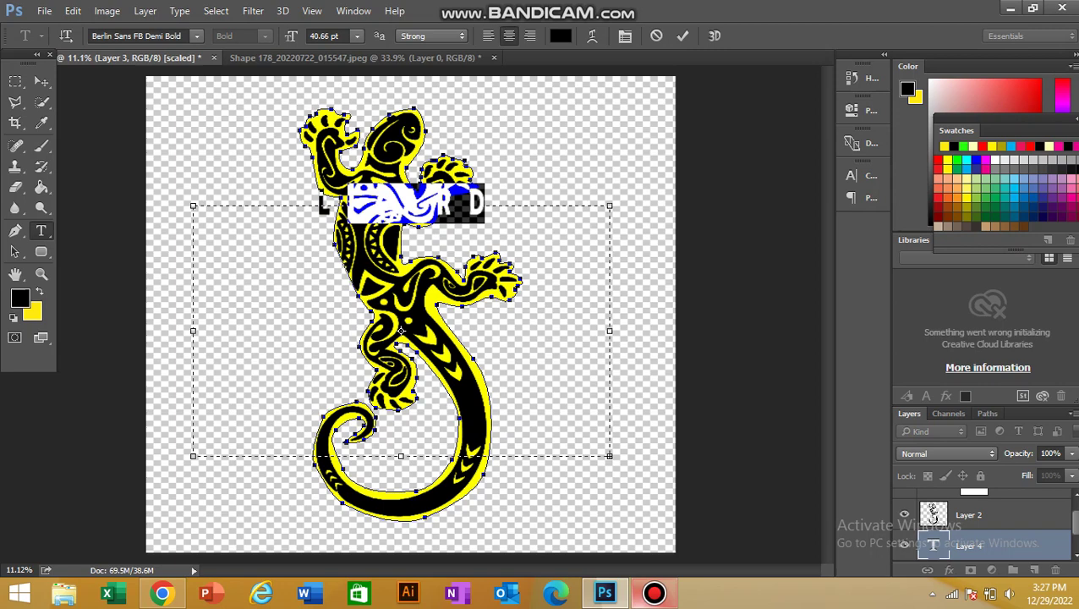
key("Right")
key("BackSpace")
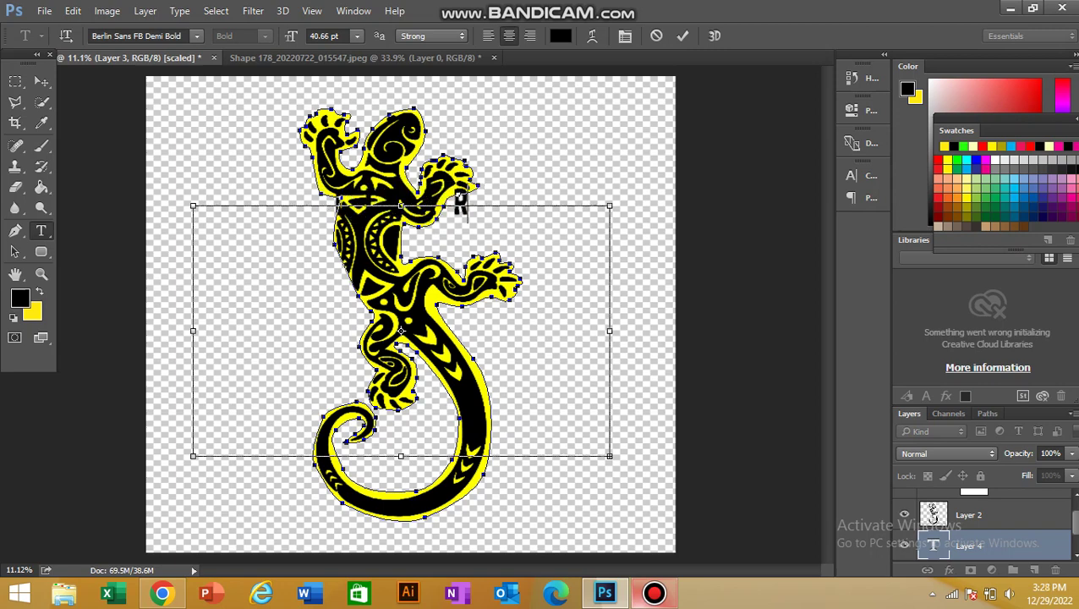
key("ctrl+a")
key("BackSpace")
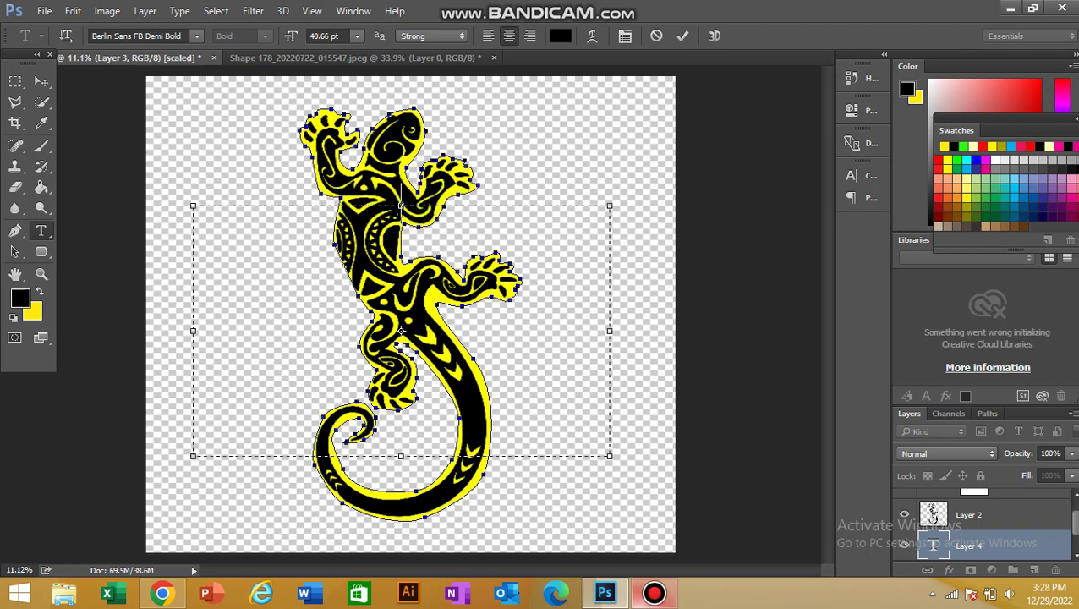
Enter LIZARD in the text box and set its vertical scale to 186% and its horizontal scale to 236%.
left_click(862, 175)
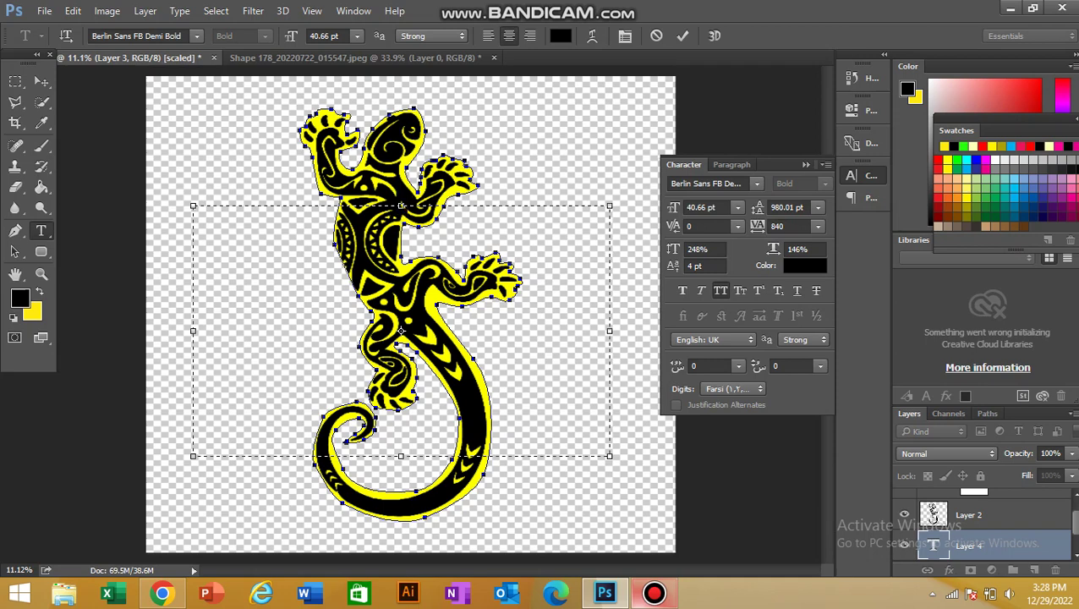
type("LIZARD")
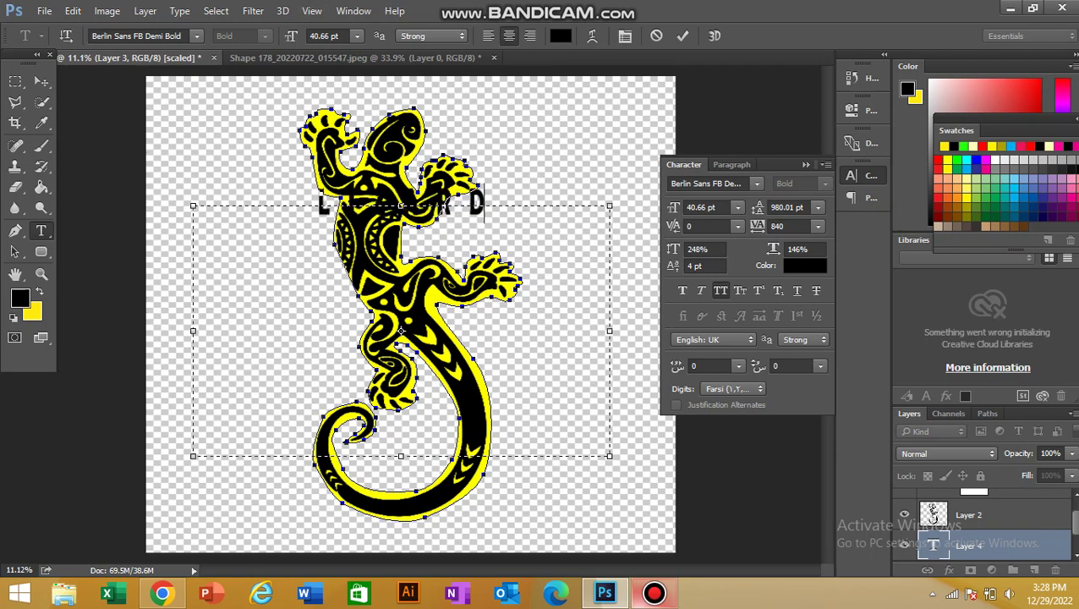
key("ctrl+a")
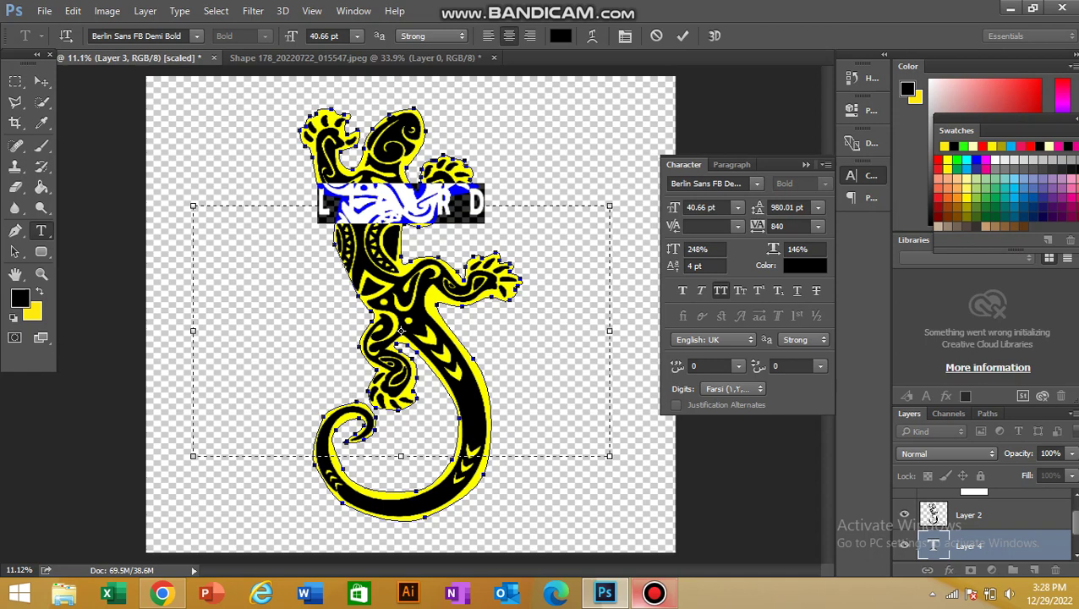
left_click_drag(674, 249, 625, 249)
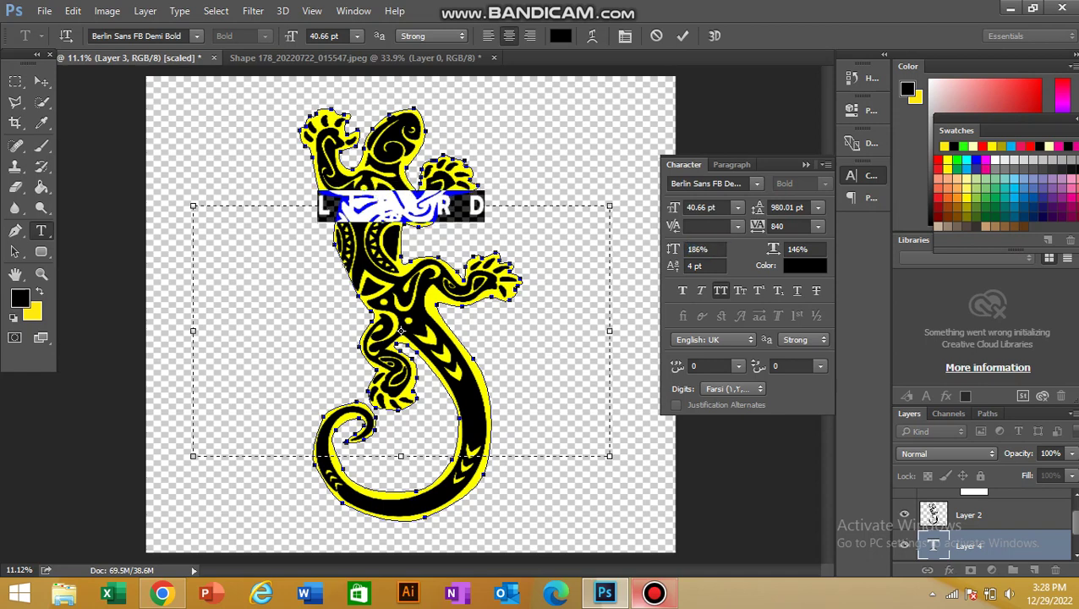
left_click_drag(772, 249, 821, 249)
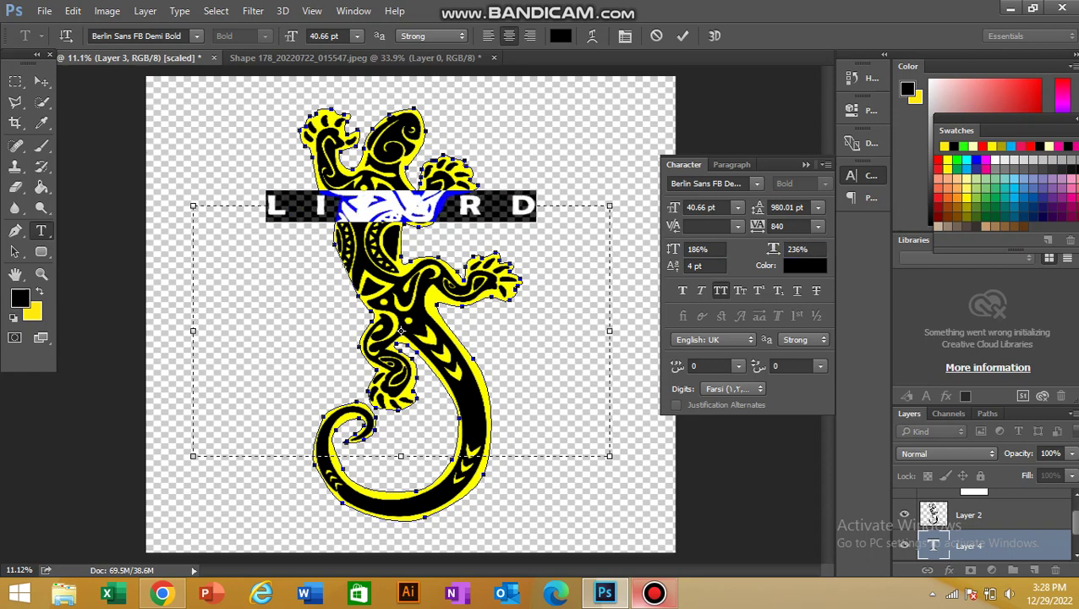
Move the LIZARD text below the lizard's curled tail, near the lower edge of the canvas.
left_click(41, 82)
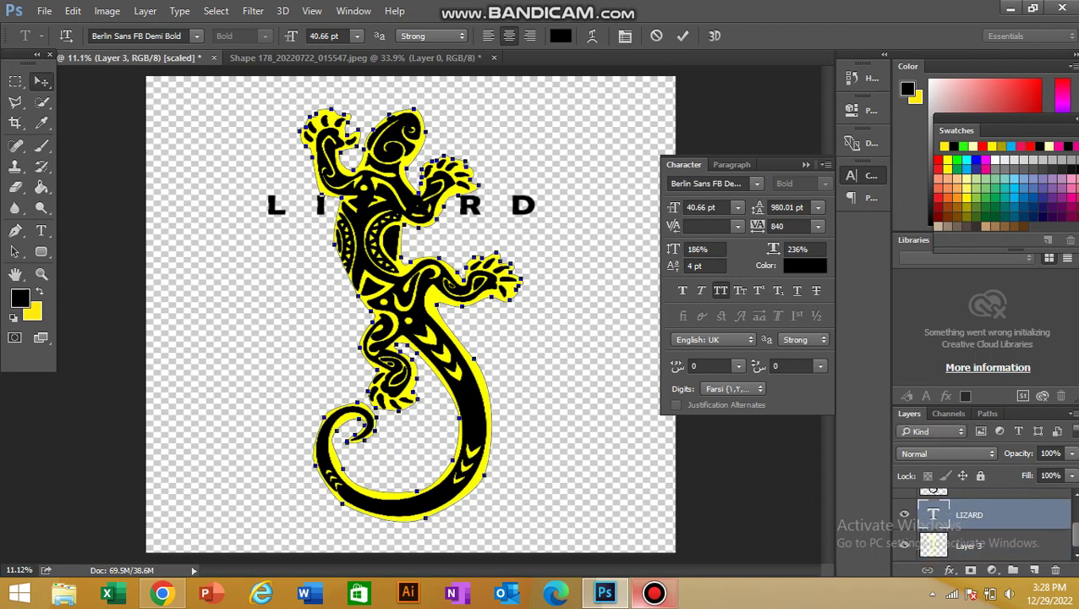
left_click_drag(396, 163, 427, 489)
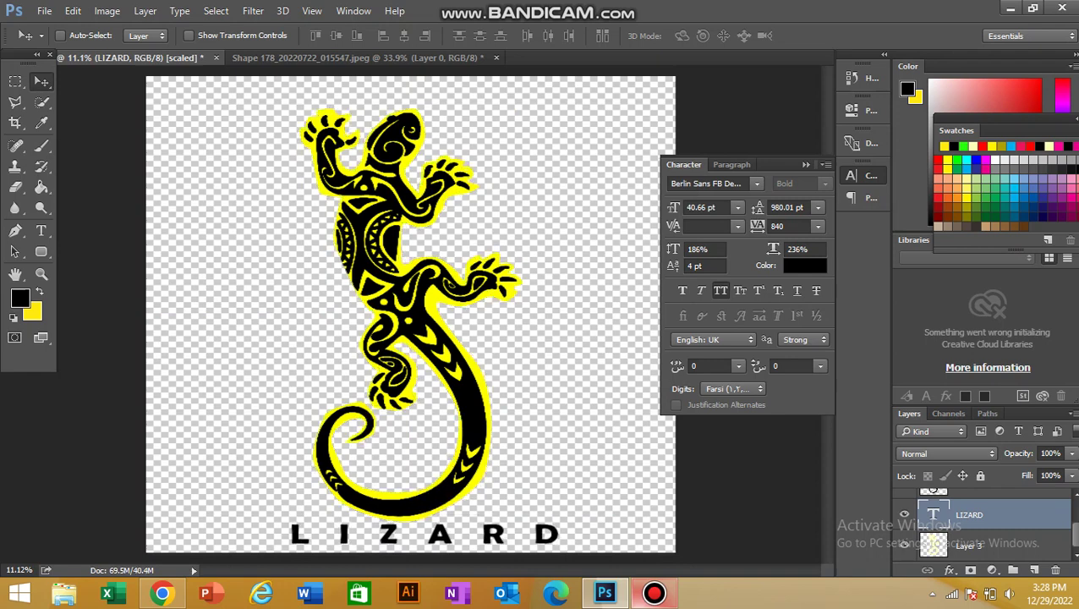
Move the black lizard on Layer 2 together with its yellow backing shape slightly up and to the right, away from the lettering.
scroll(985, 525, "up", 2)
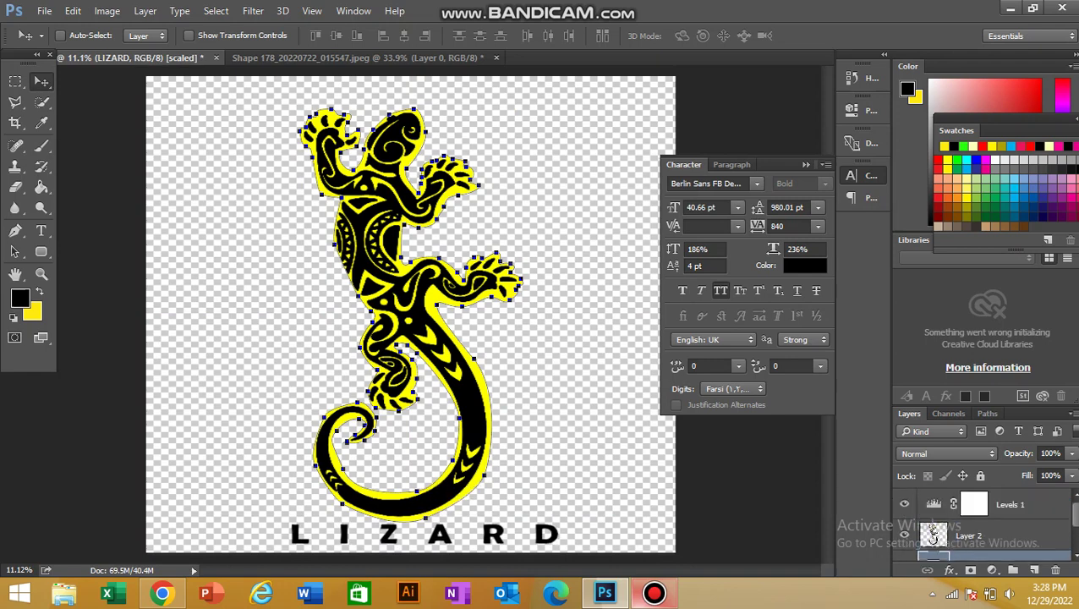
left_click(933, 533)
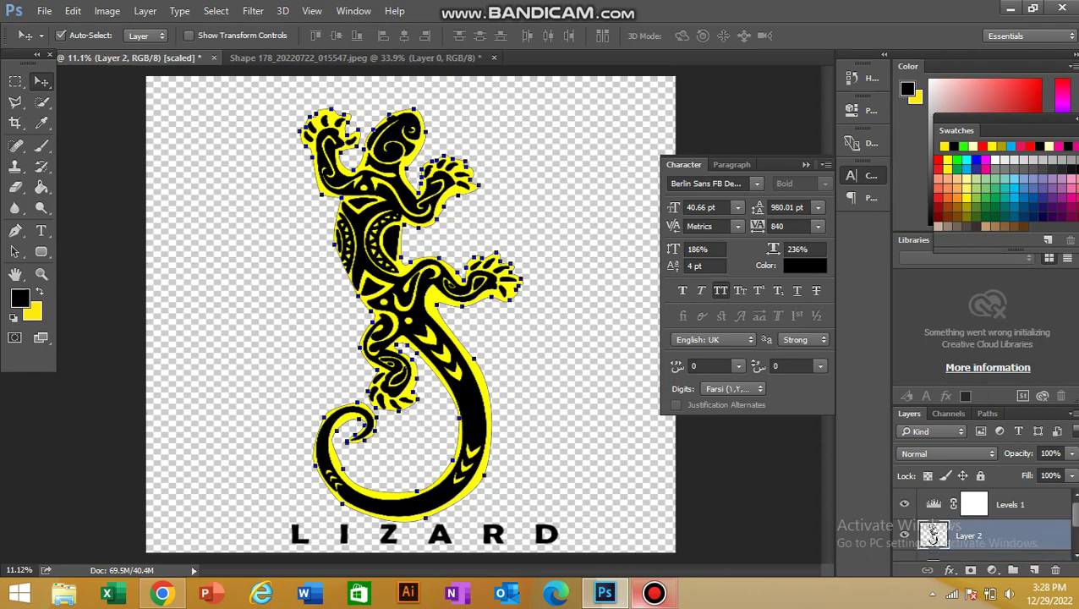
left_click_drag(166, 99, 565, 426)
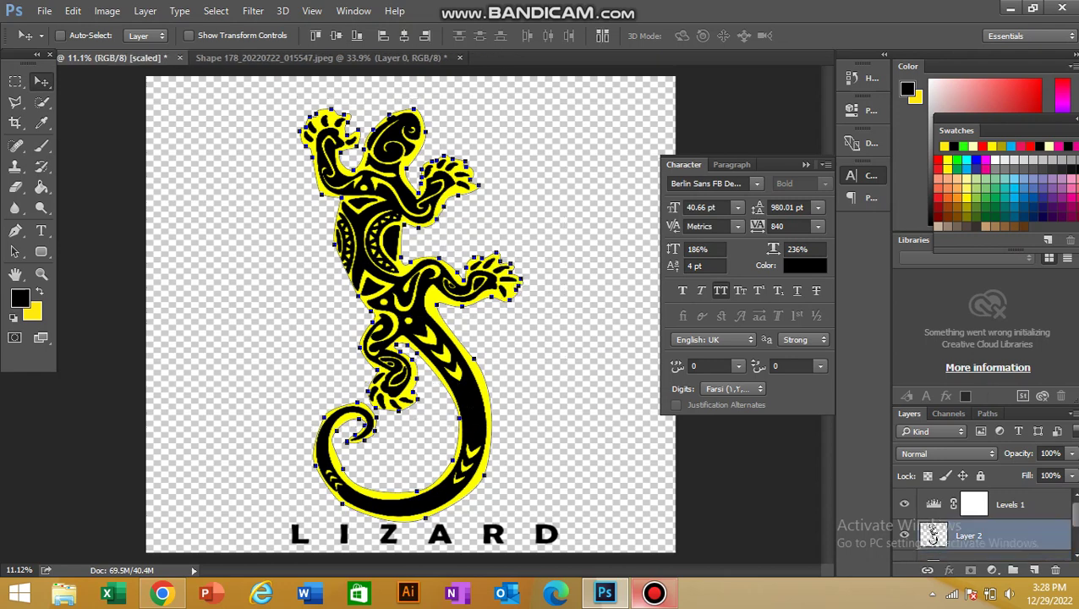
left_click_drag(435, 247, 444, 222)
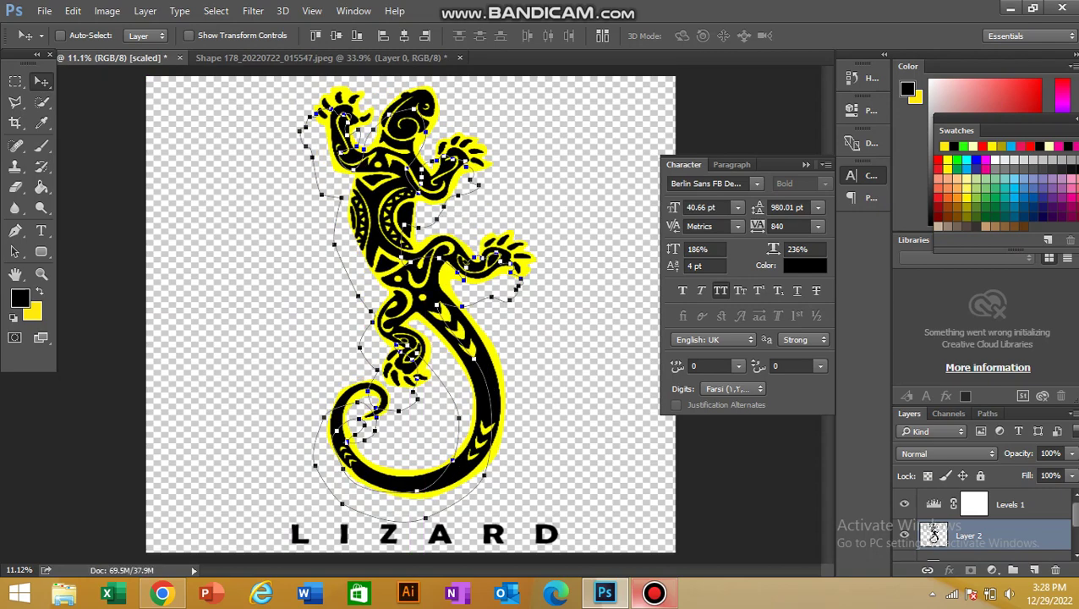
Shift the lizard and its yellow backing partly off the canvas's left edge and delete the leftover path outline.
left_click_drag(328, 117, 117, 118)
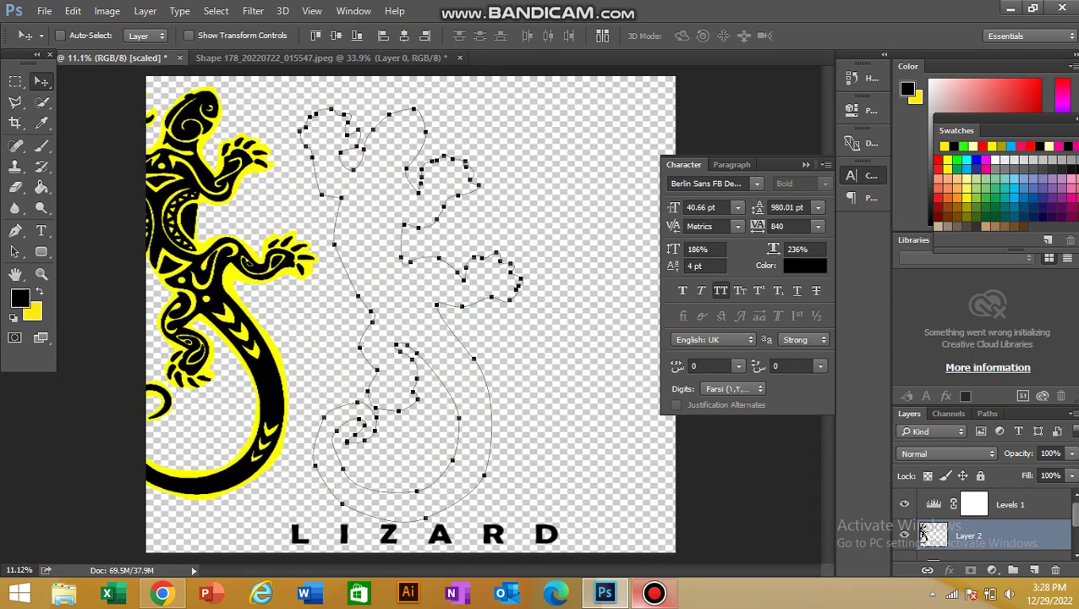
scroll(924, 535, "down", 4)
scroll(923, 534, "up", 4)
left_click(1010, 505)
left_click_drag(422, 286, 485, 278)
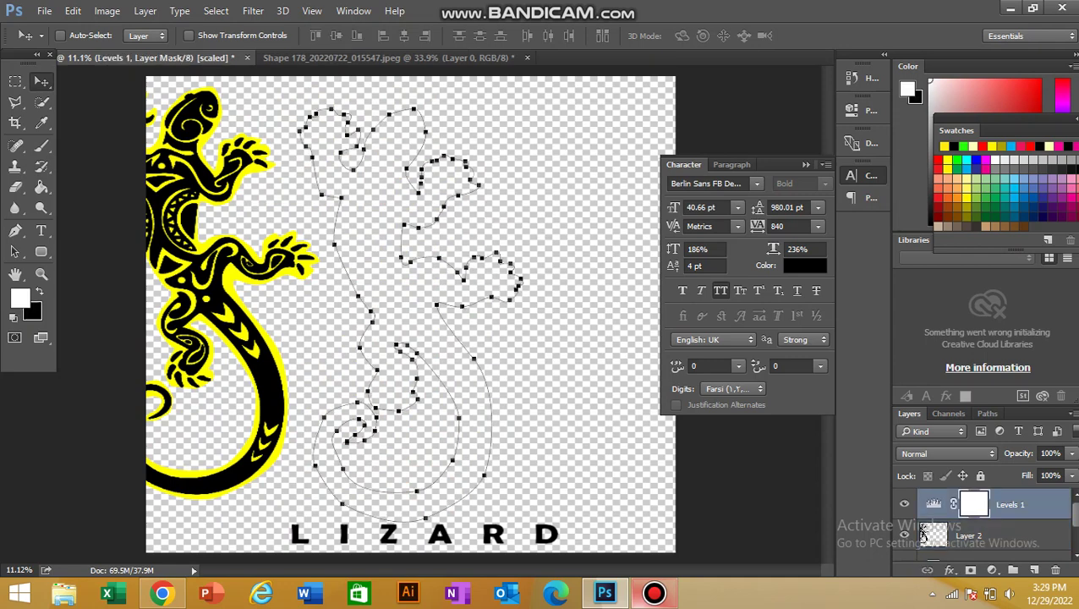
key("Delete")
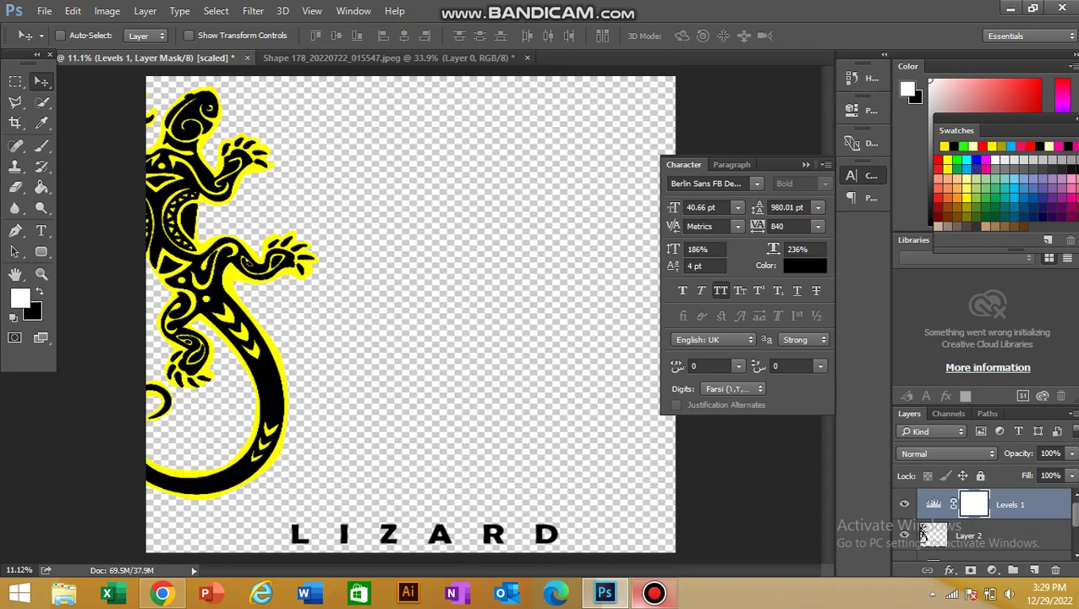
Move only the black lizard artwork on Layer 2 back to the middle of the canvas, above the LIZARD lettering.
left_click(969, 535)
left_click_drag(224, 294, 444, 305)
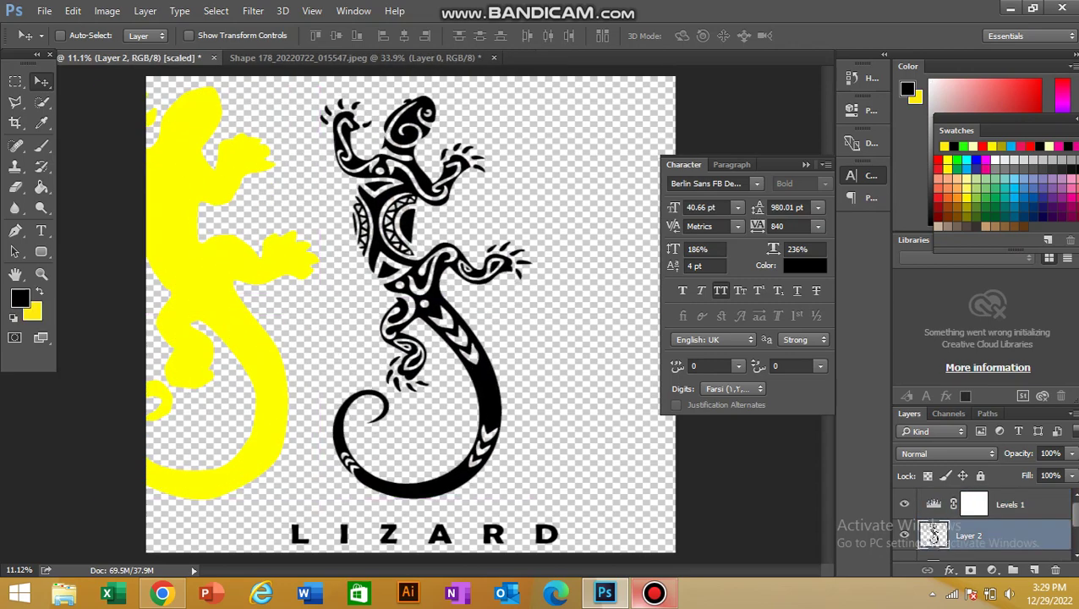
left_click_drag(227, 316, 247, 286)
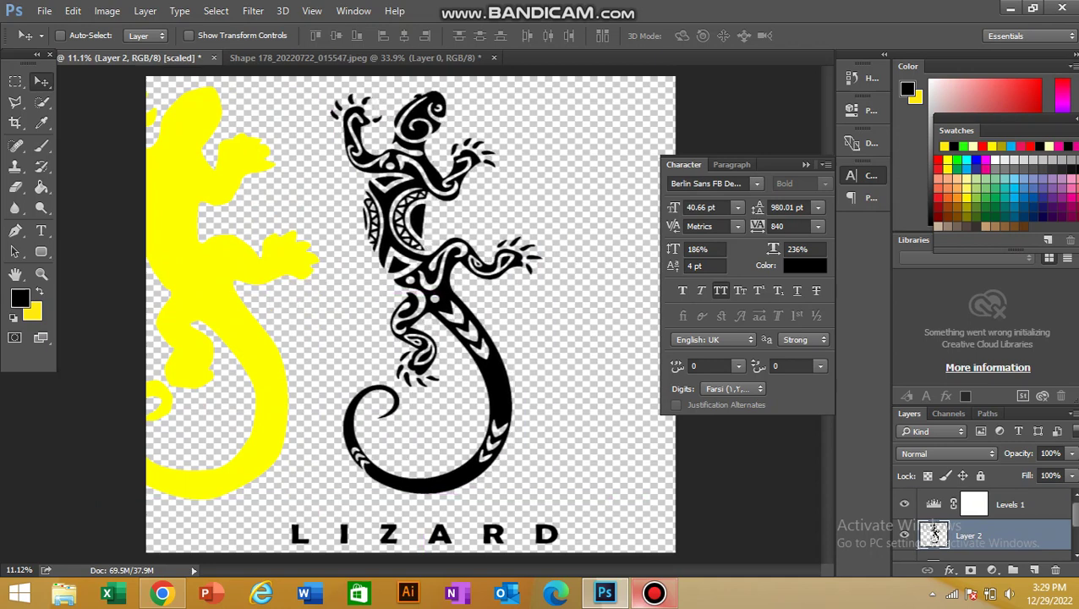
Move the yellow backing shape on Layer 3 behind the black lizard and nudge it right and up until it borders the artwork evenly.
scroll(934, 533, "down", 2)
left_click(970, 545)
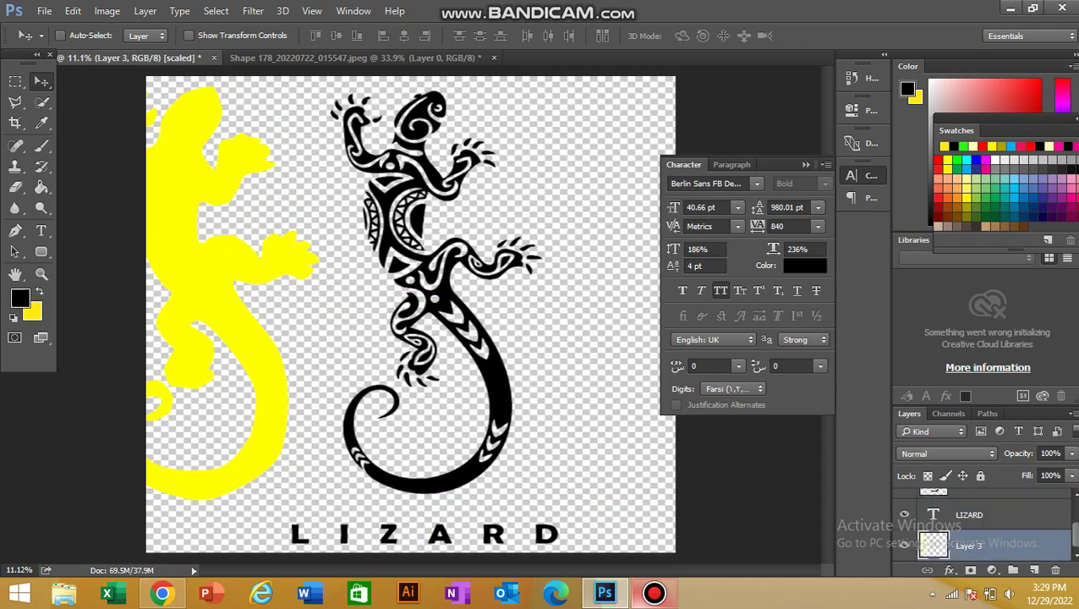
left_click_drag(243, 262, 465, 265)
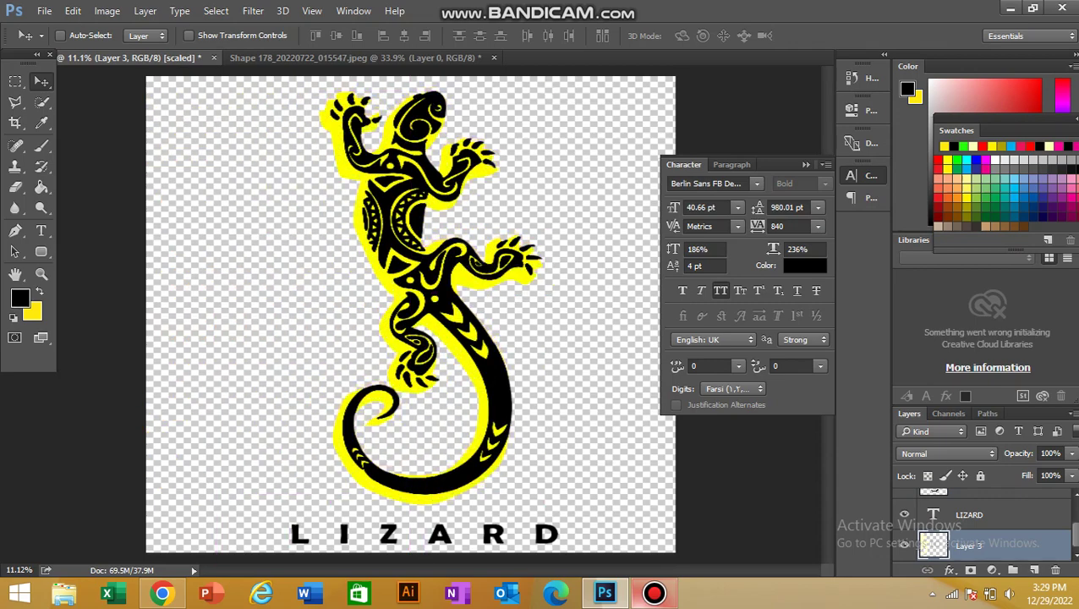
key("shift+Right")
key("shift+Right")
key("shift+Right")
key("shift+Right")
key("shift+Right")
key("shift+Up")
key("shift+Up")
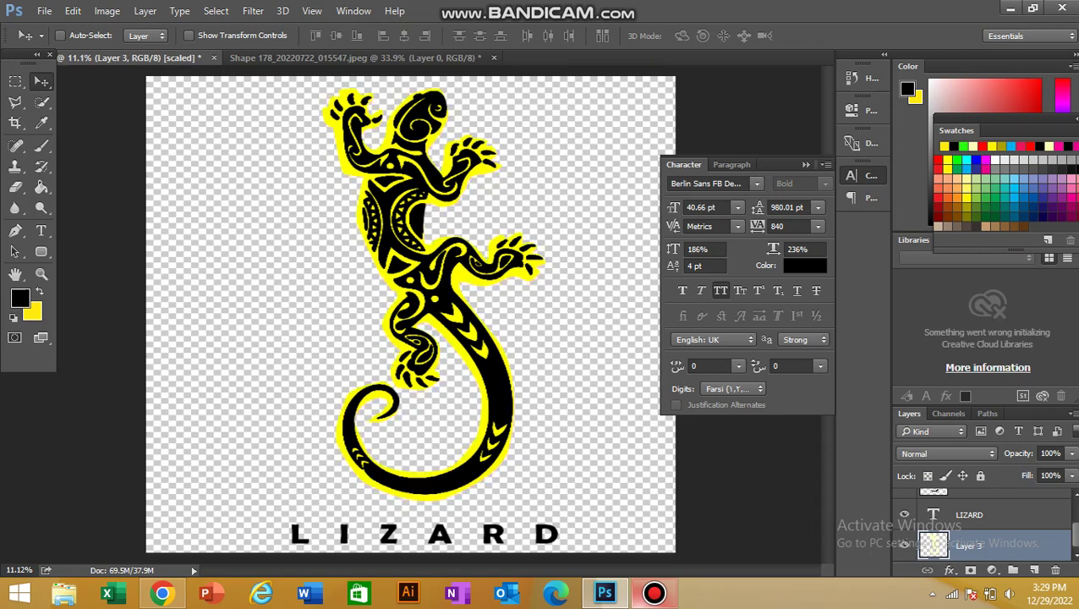
key("shift+Right")
key("shift+Right")
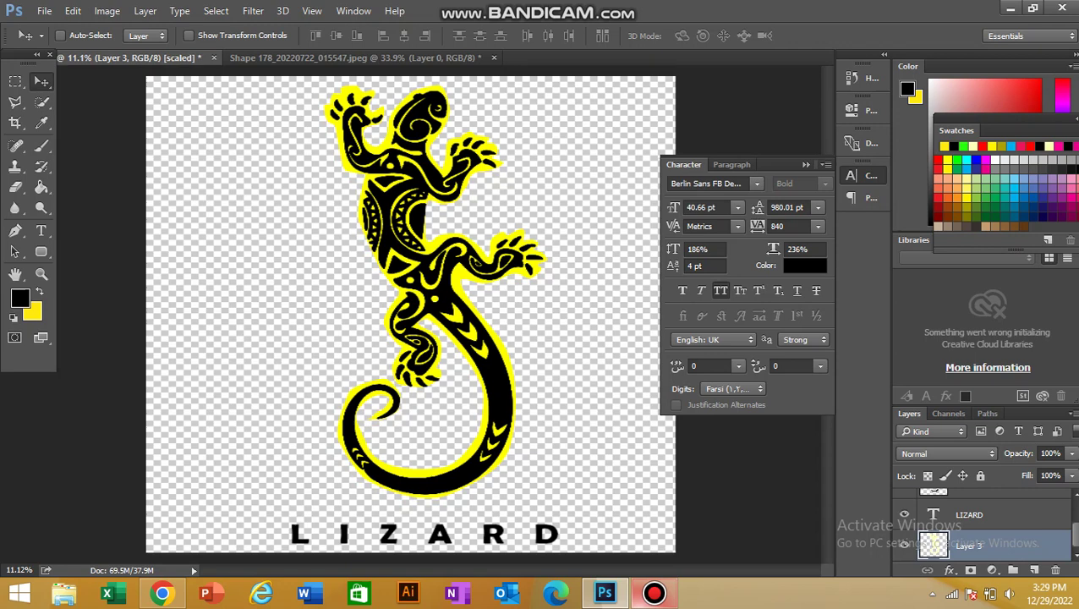
Scale Layer 2, Layer 3 and the LIZARD text together to 84.30% and move them up to leave room below the lettering.
left_click(969, 514)
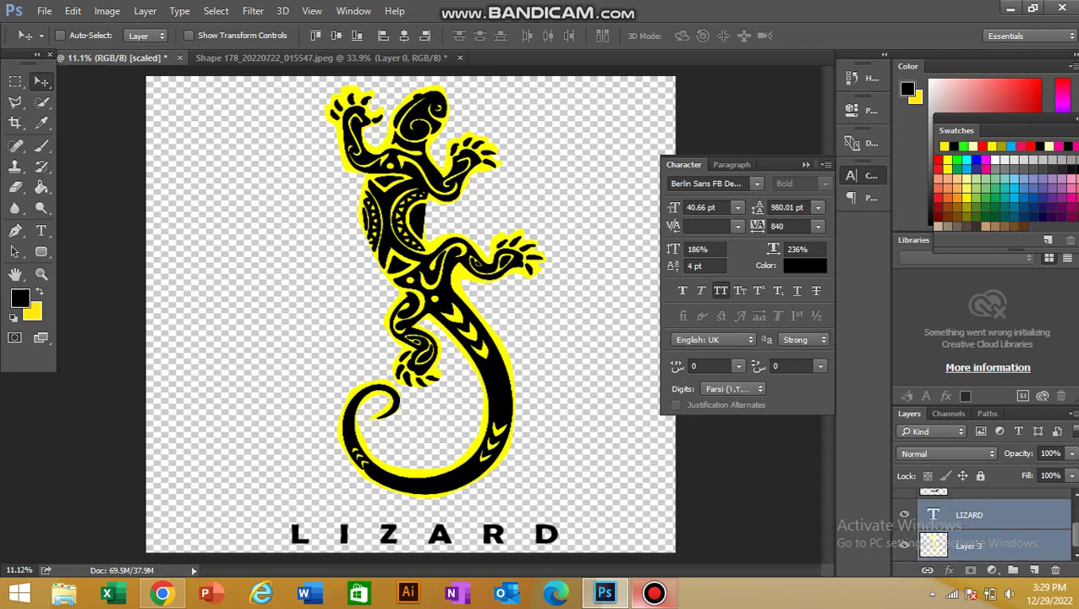
scroll(934, 514, "up", 1)
left_click(934, 514, "ctrl")
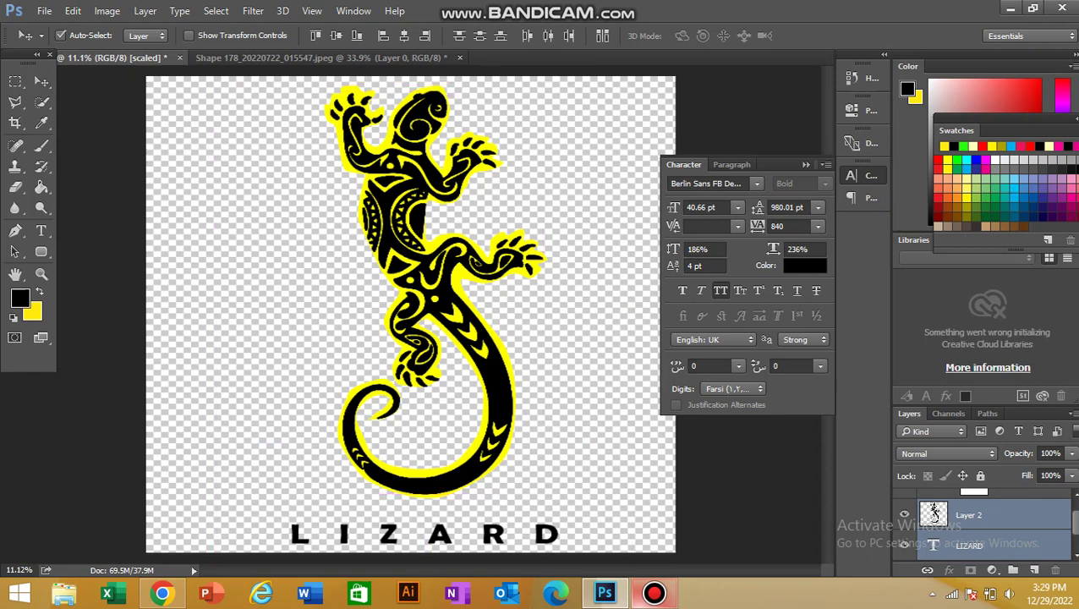
key("ctrl+t")
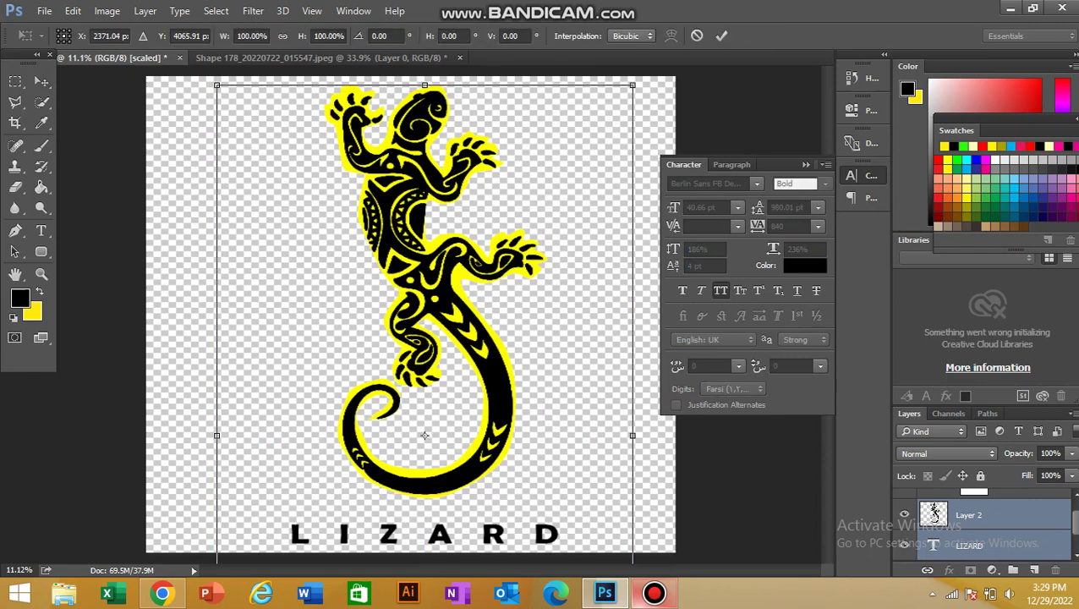
left_click_drag(216, 84, 282, 195)
left_click_drag(466, 274, 429, 184)
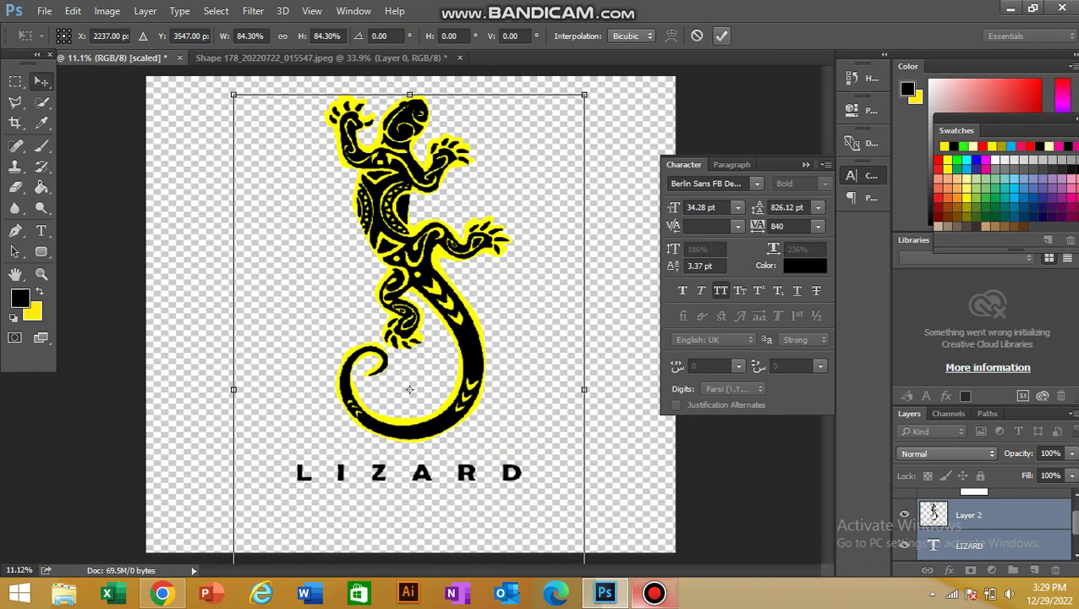
left_click(721, 35)
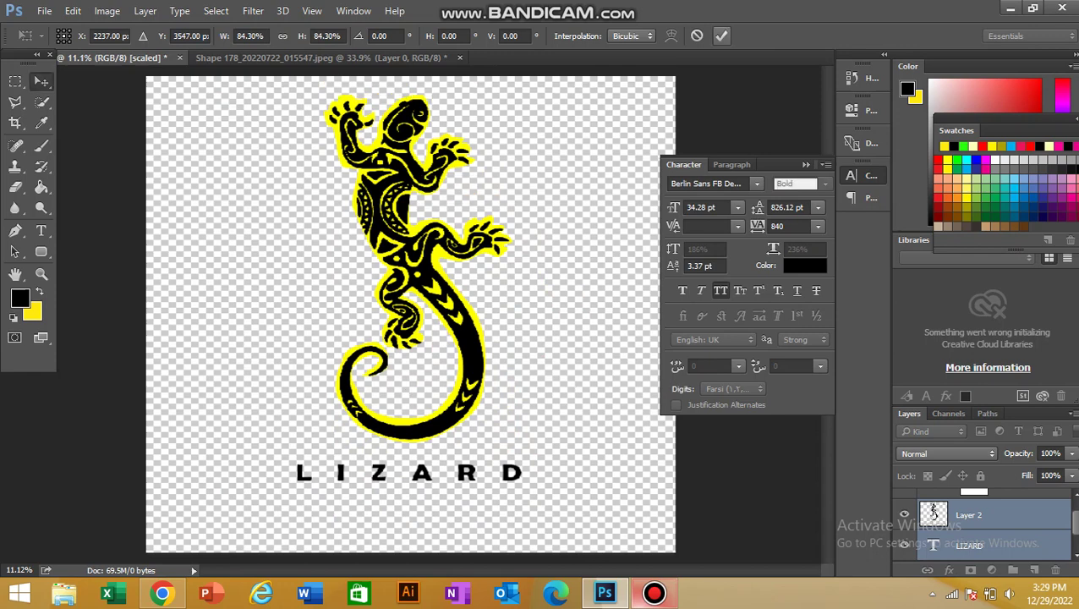
Add the word KING in a new text box below LIZARD and lower it slightly to leave a gap between the words.
key("t")
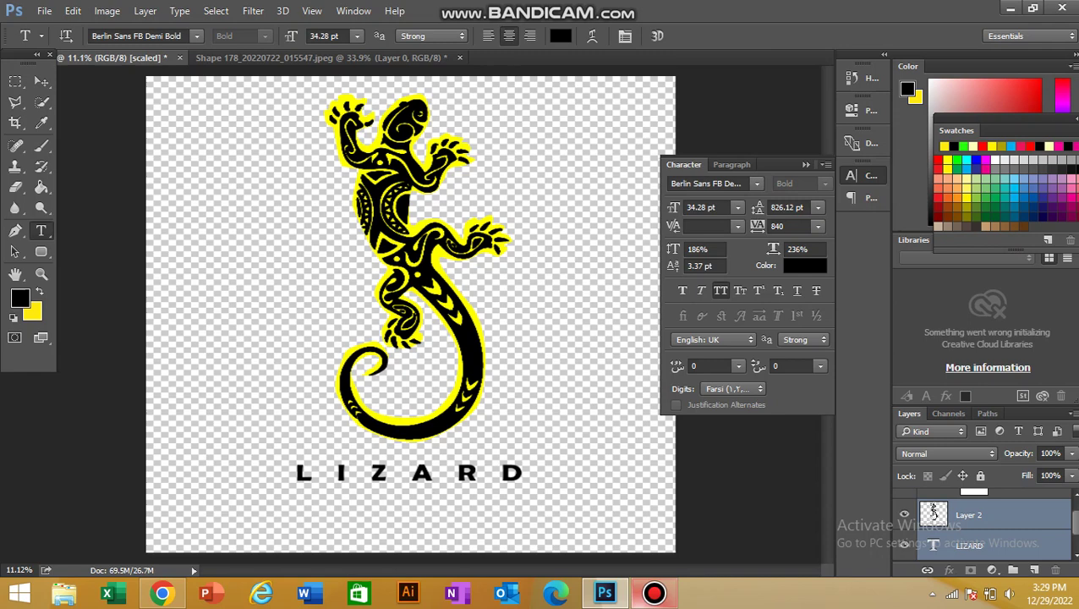
left_click_drag(296, 497, 523, 527)
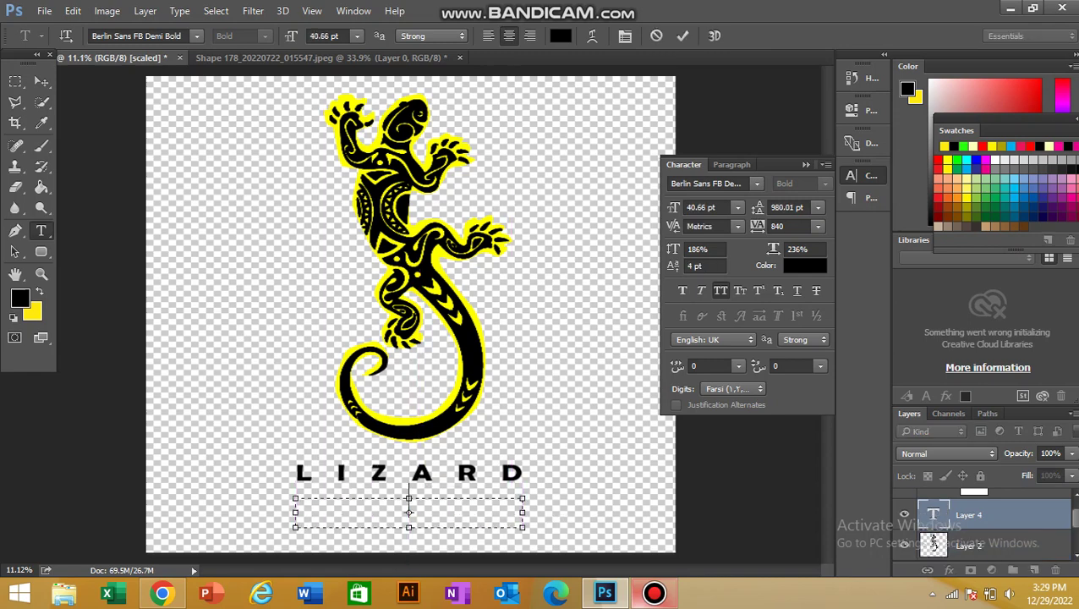
type("KING")
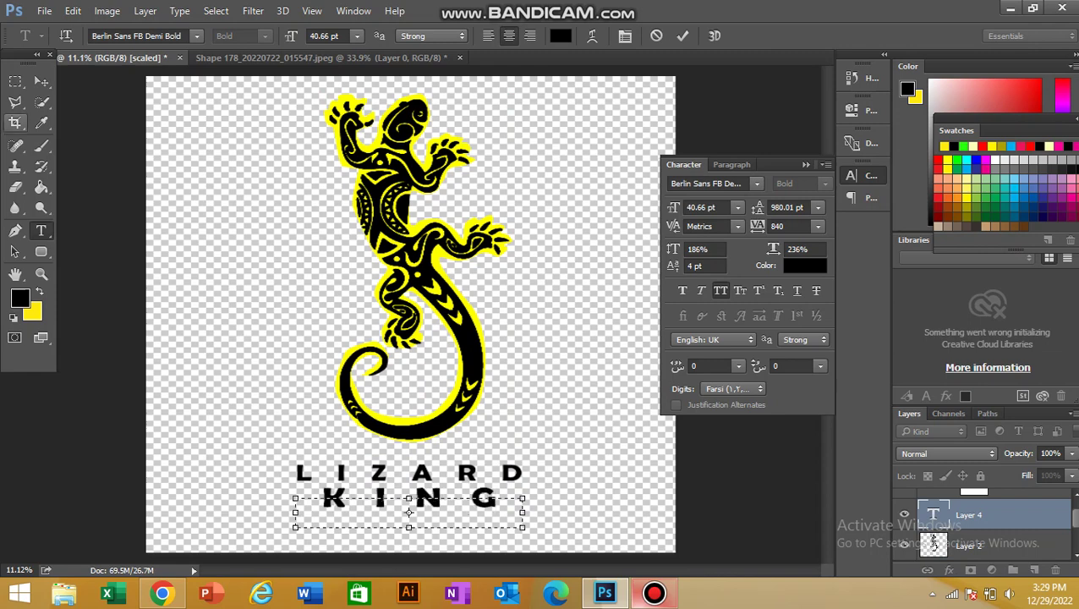
left_click(42, 81)
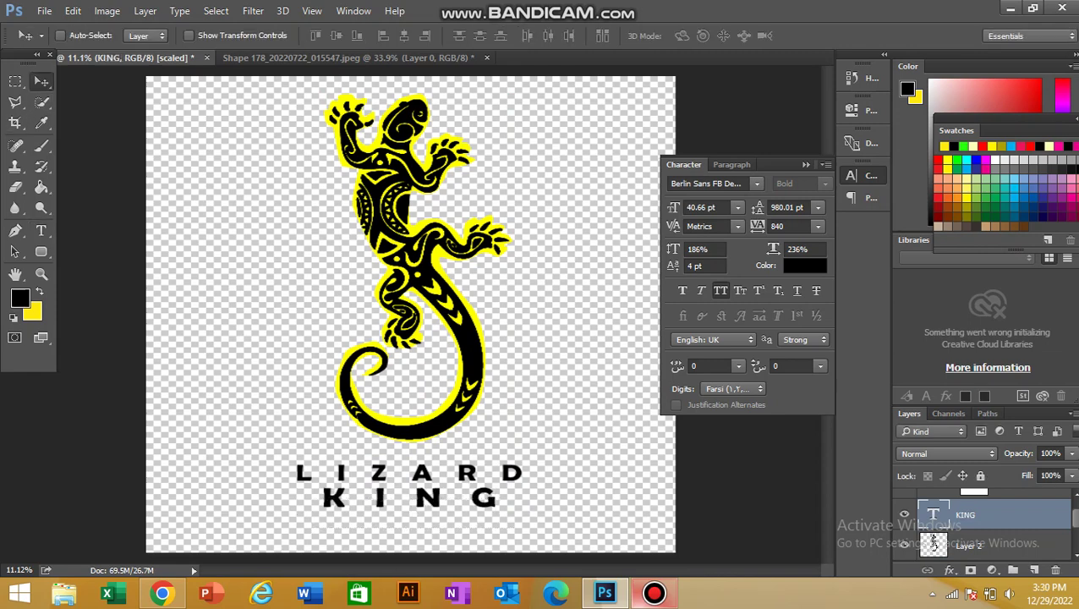
left_click_drag(423, 496, 423, 508)
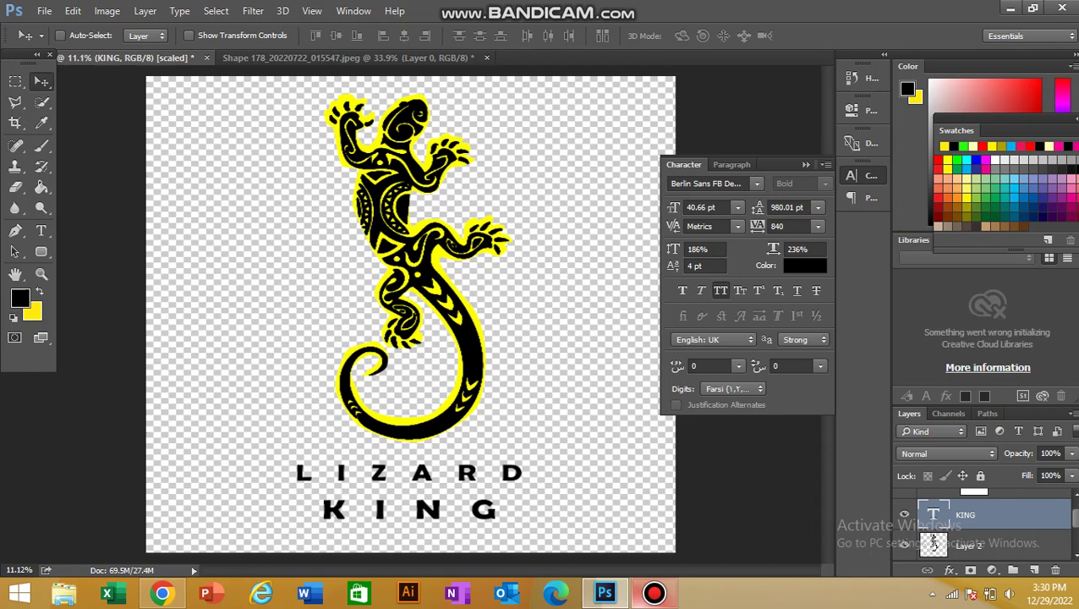
Stretch the LIZARD text layer to a vertical scale of 289%.
scroll(982, 523, "up", 2)
scroll(985, 524, "down", 2)
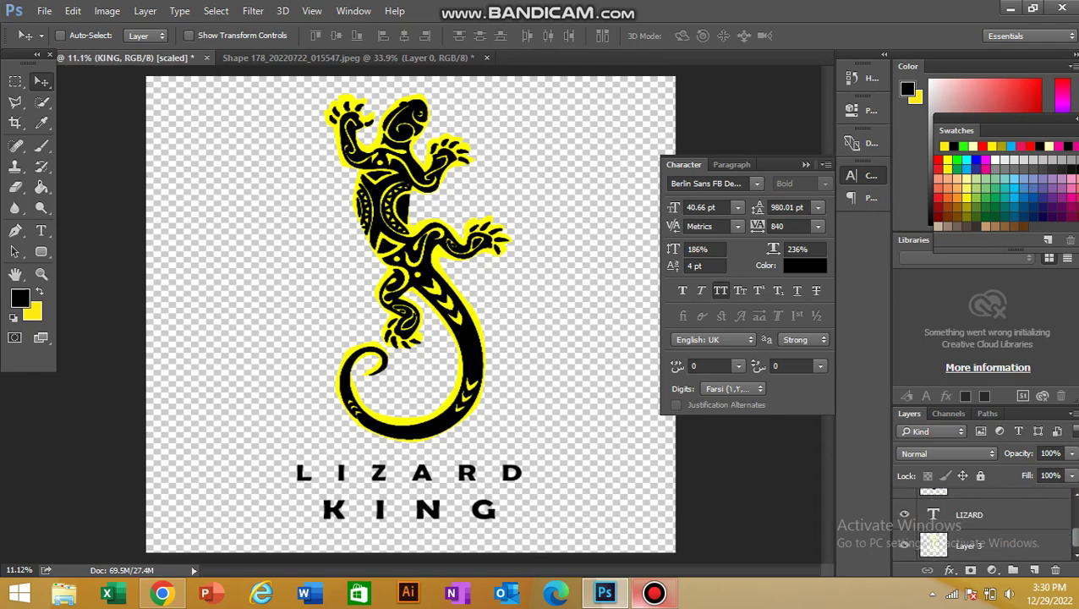
left_click(985, 515)
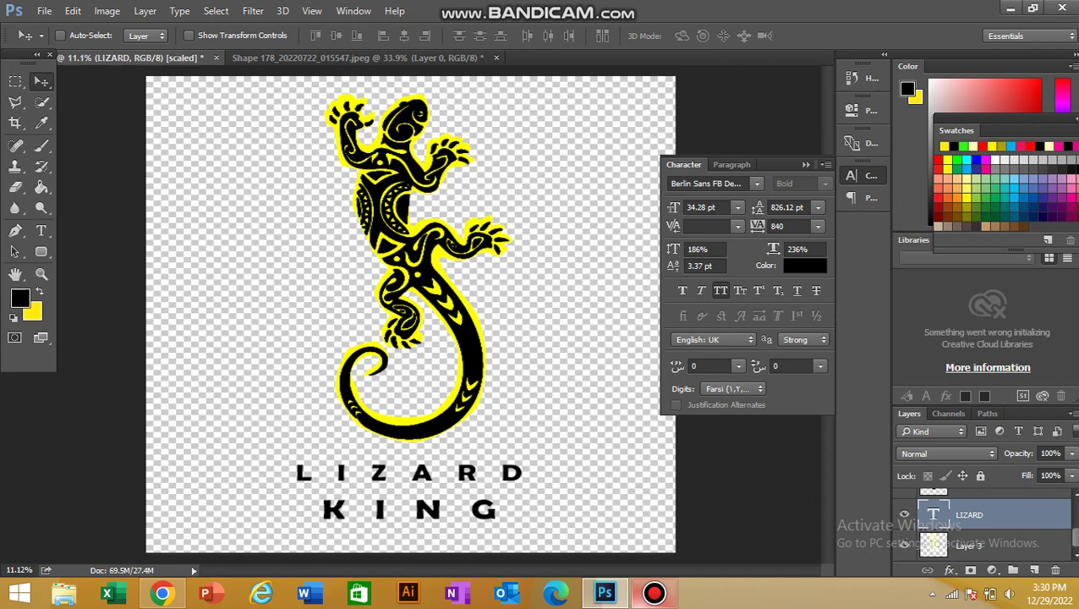
left_click_drag(674, 249, 710, 250)
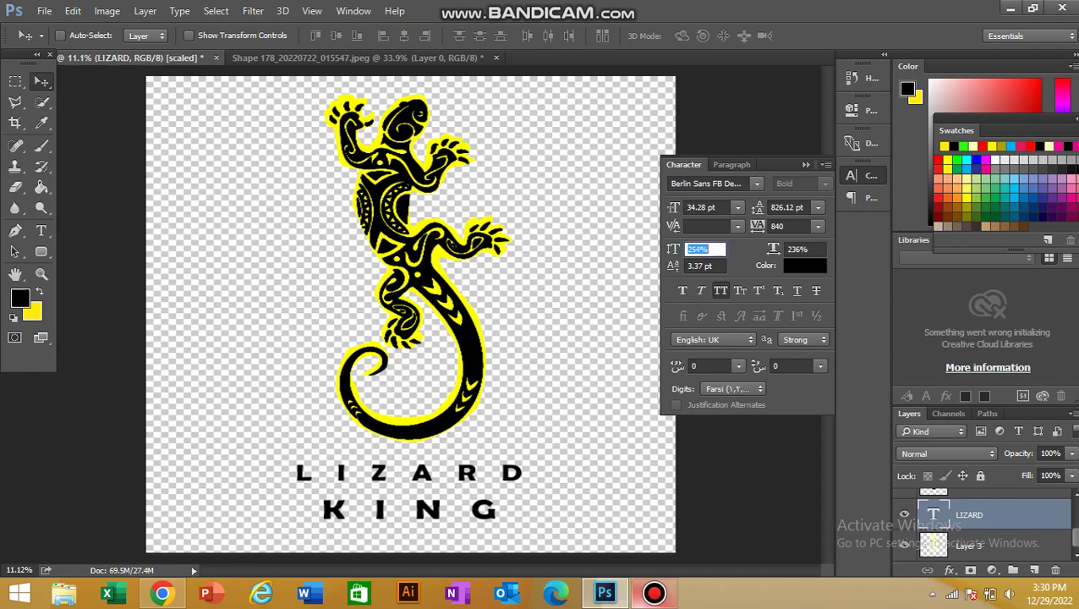
key("Return")
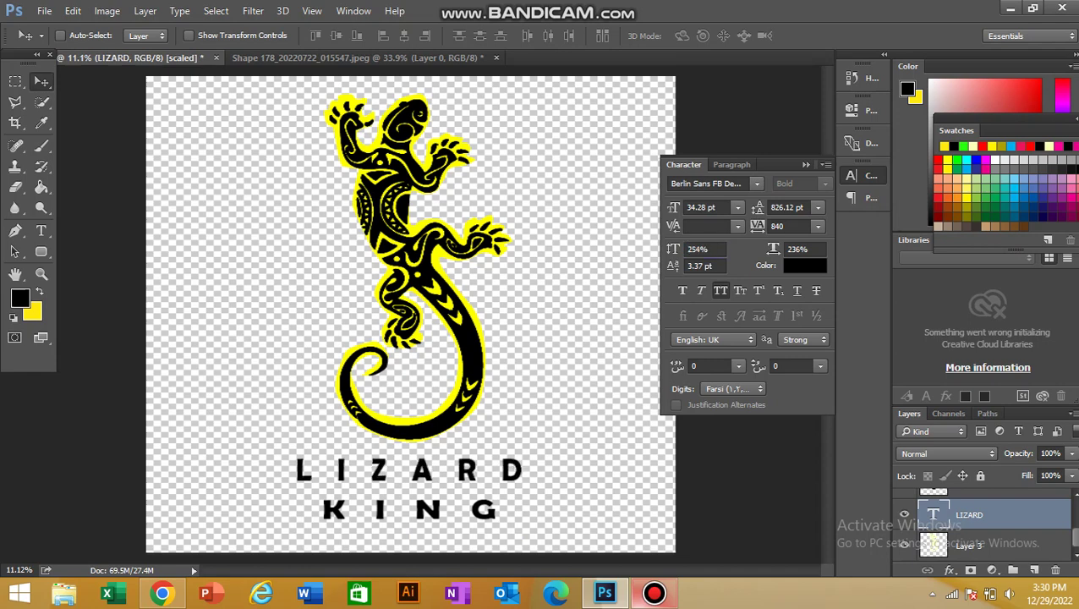
left_click_drag(674, 250, 680, 249)
key("Return")
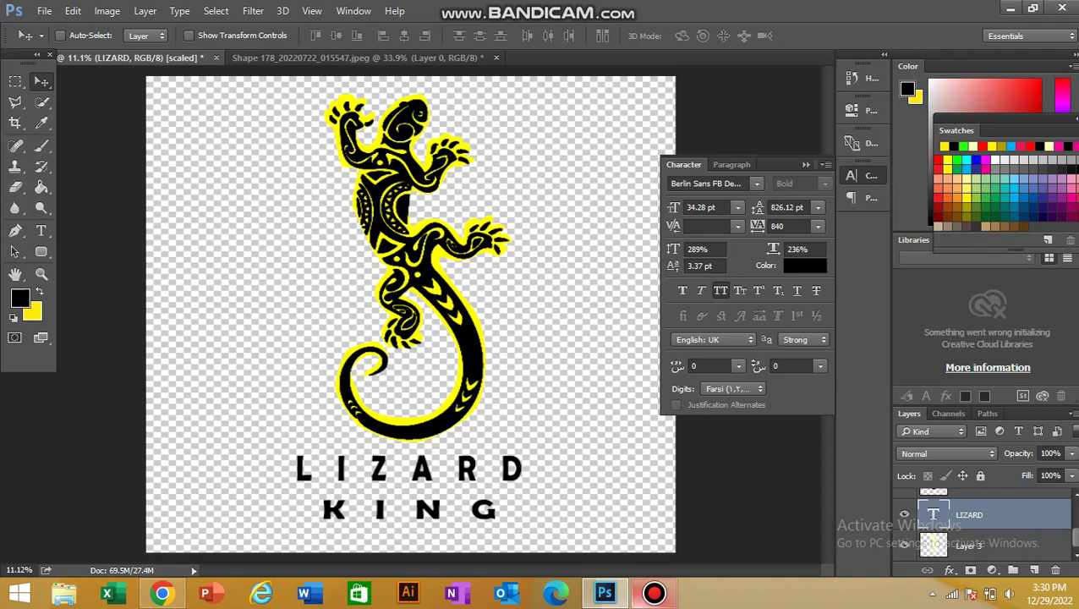
Draw a closed straight-edged crown outline with narrow notches in the empty area left of the lizard using the Pen tool.
left_click(15, 230)
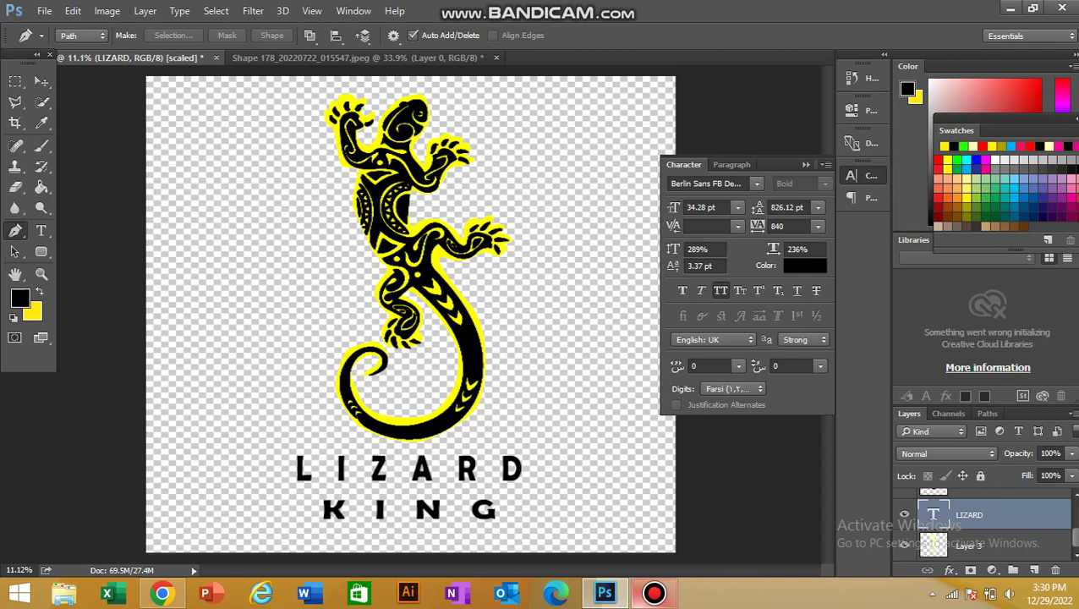
left_click(194, 166)
left_click(195, 254)
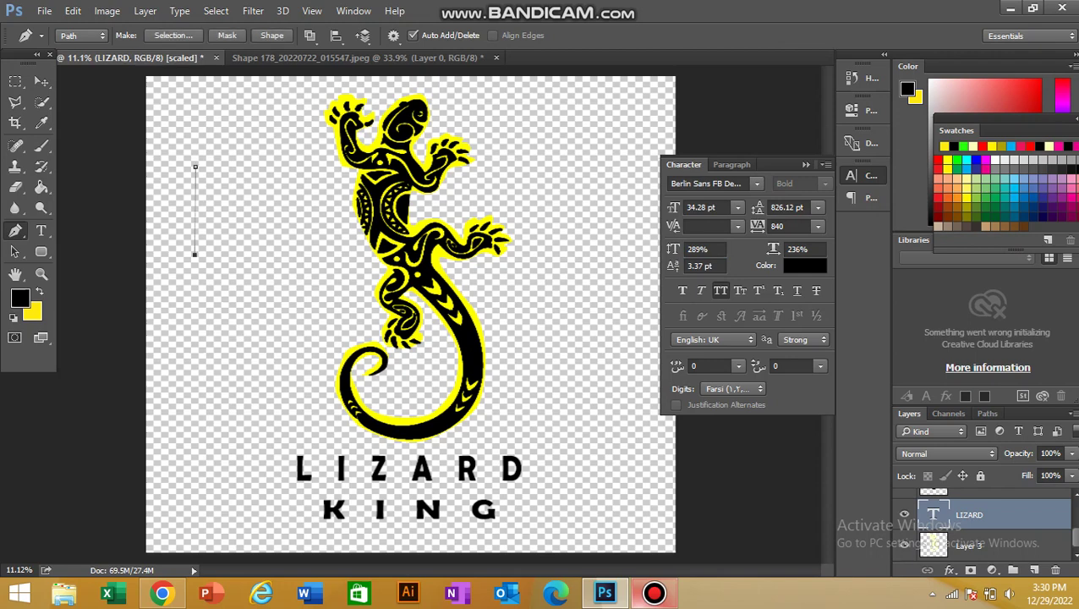
left_click(295, 249)
left_click(294, 164)
left_click(281, 169)
left_click(278, 205)
left_click(266, 205)
left_click(260, 173)
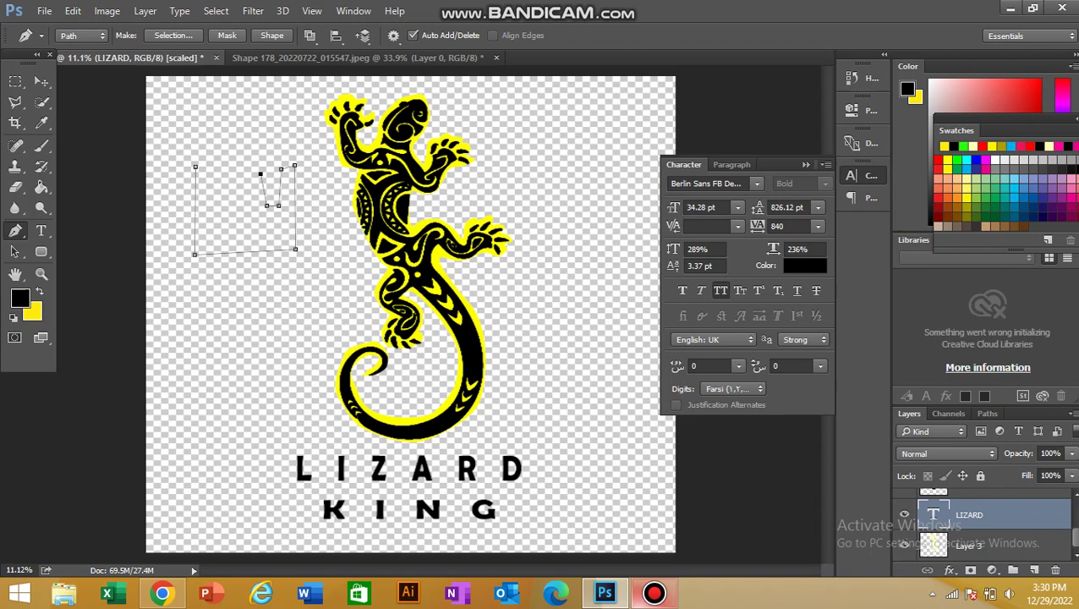
left_click(250, 174)
left_click(246, 203)
left_click(233, 204)
left_click(228, 169)
left_click(214, 171)
left_click(210, 198)
left_click(197, 167)
right_click(241, 172)
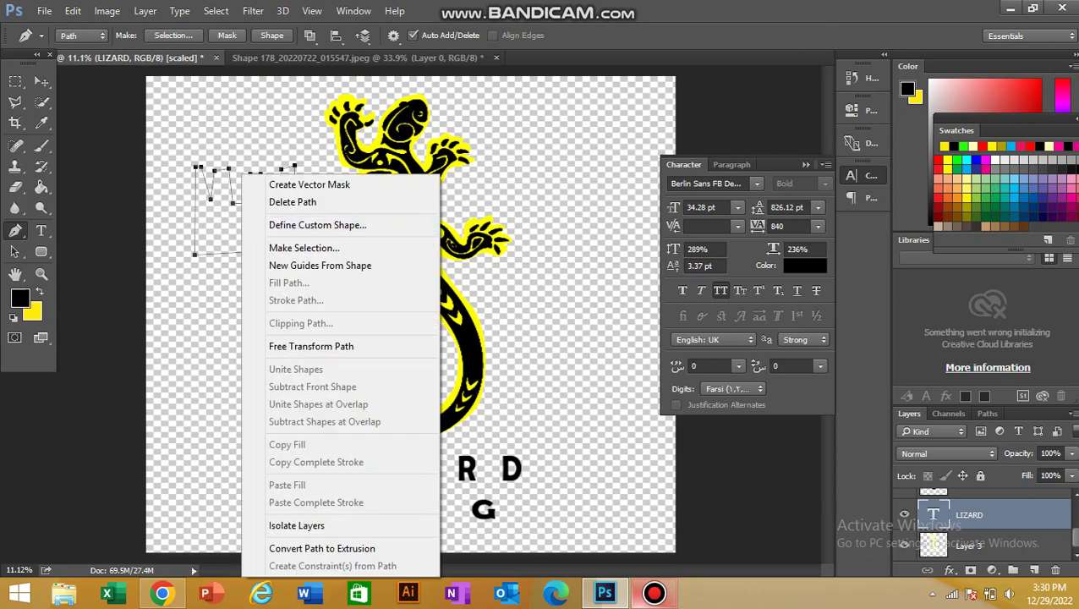
key("Escape")
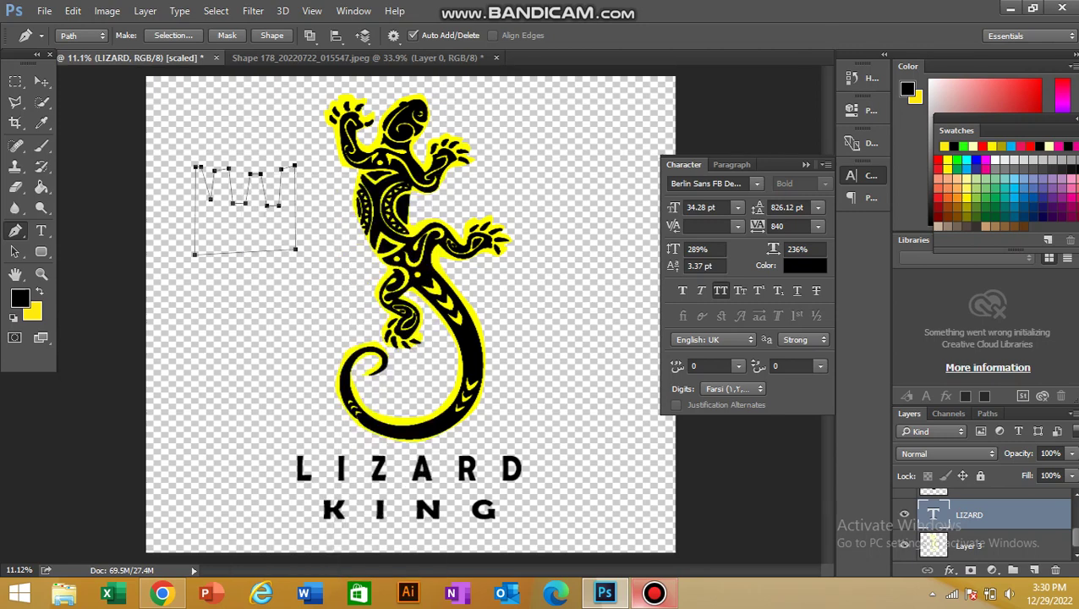
Set the foreground color to pure black, then return to the Pen tool for the crown path.
left_click(20, 298)
left_click_drag(499, 266, 537, 337)
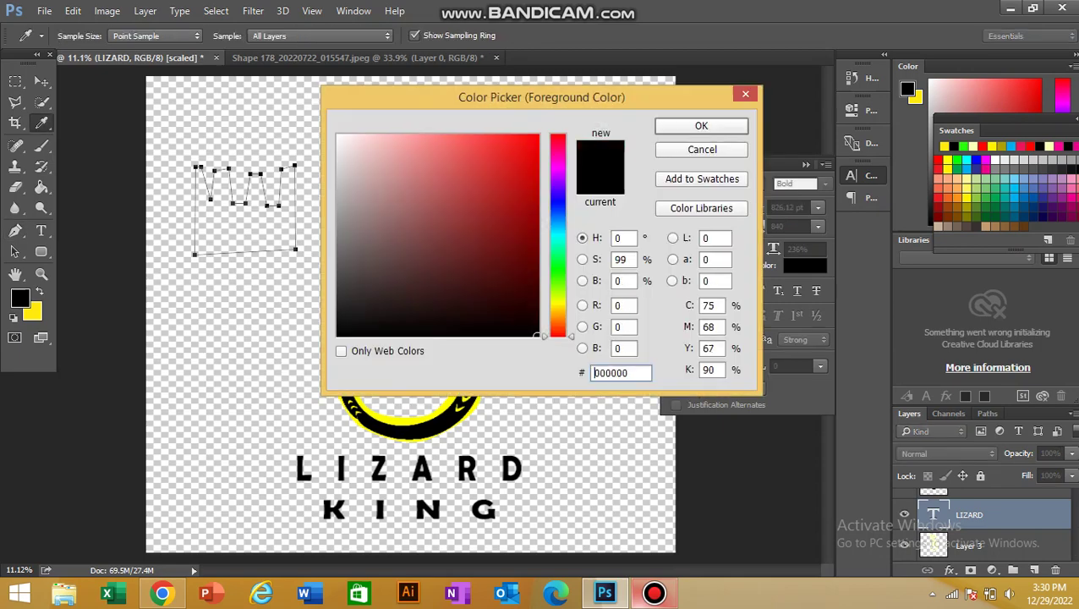
left_click(701, 125)
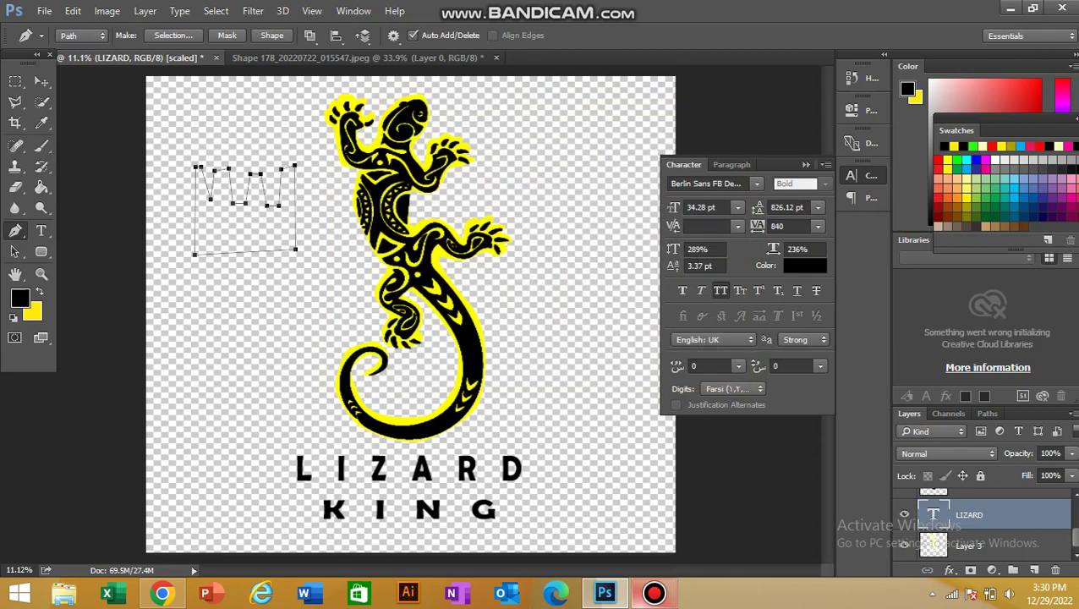
key("v")
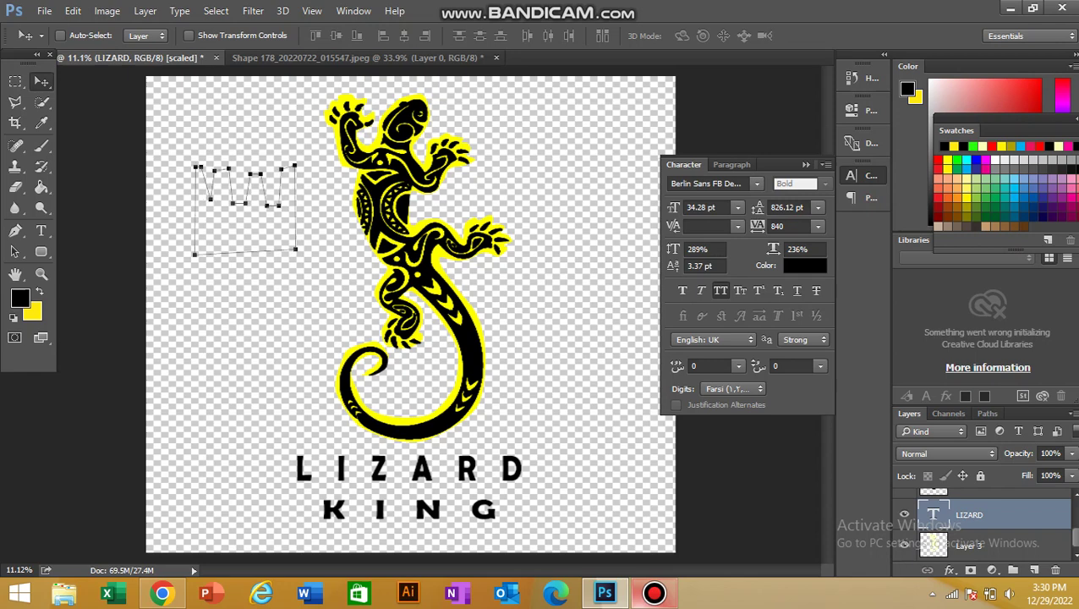
left_click(21, 298)
left_click_drag(520, 159, 539, 336)
left_click(701, 126)
left_click(15, 230)
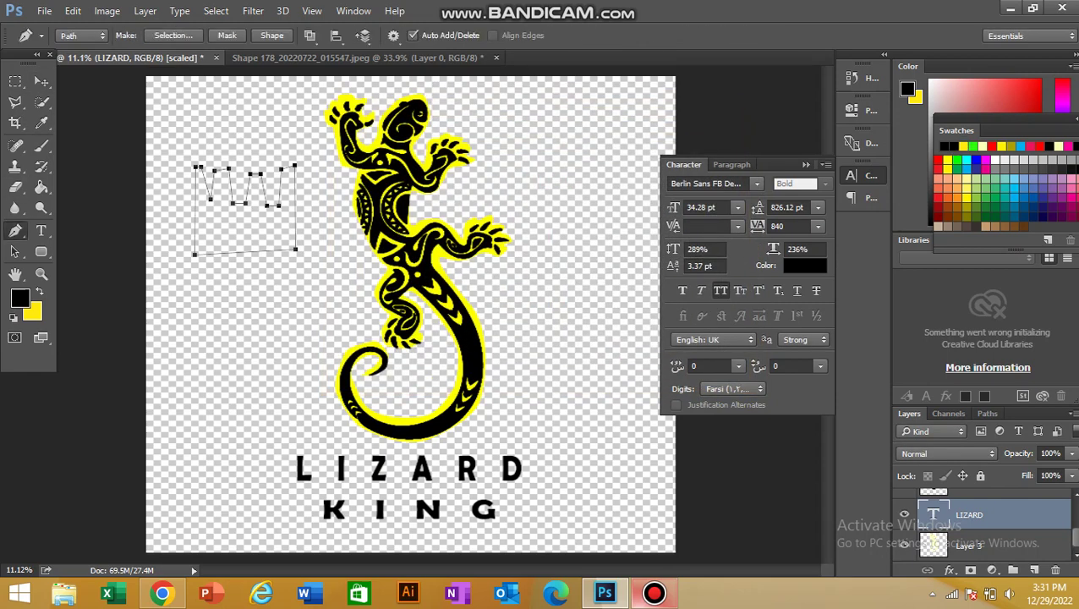
Try to edit and move the straight-edged crown path, then undo the accidental shift of the LIZARD text.
right_click(221, 173)
left_click(169, 144)
left_click_drag(169, 144, 328, 317)
key("ctrl+z")
left_click(201, 167)
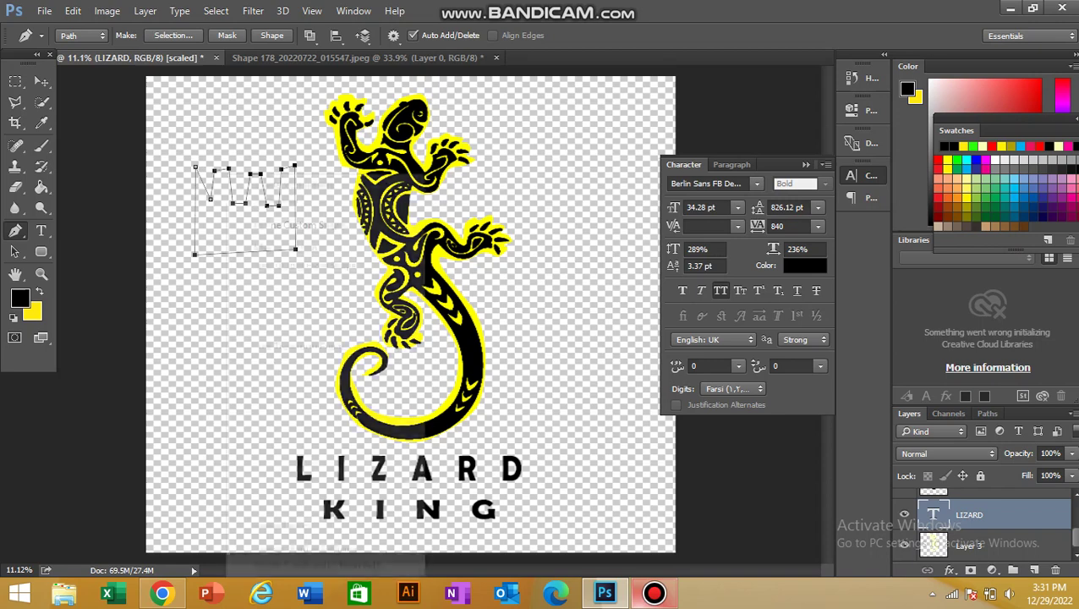
right_click(224, 171)
key("Escape")
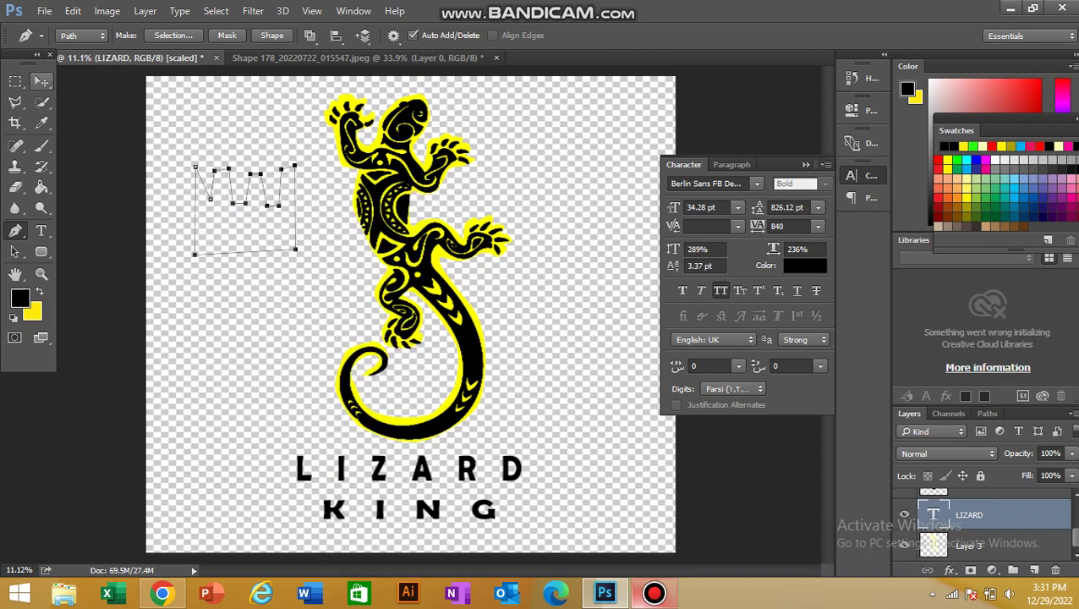
left_click(41, 82)
left_click_drag(268, 186, 240, 224)
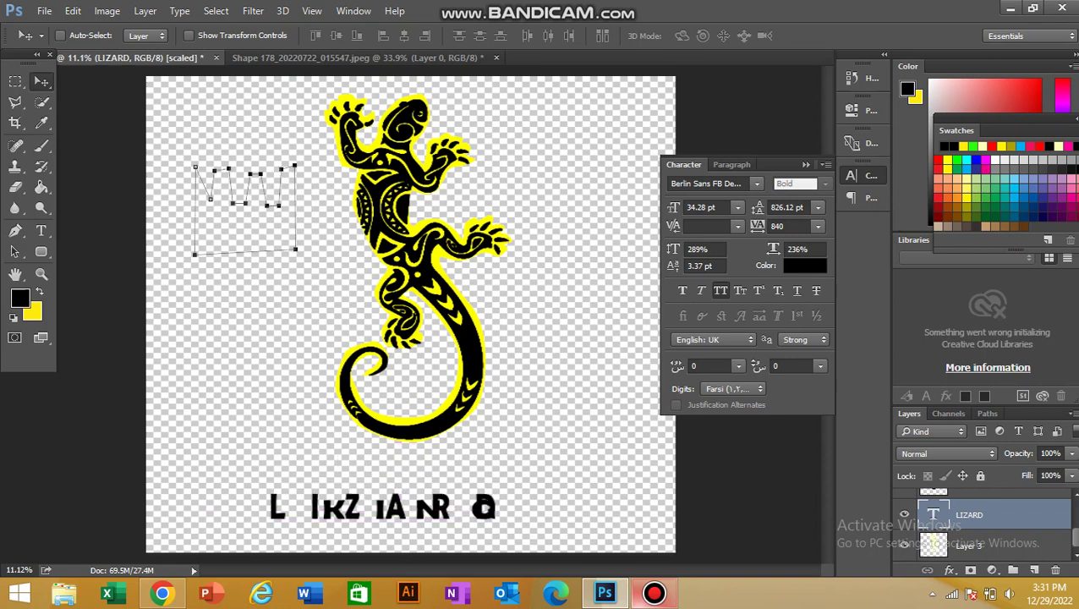
key("ctrl+z")
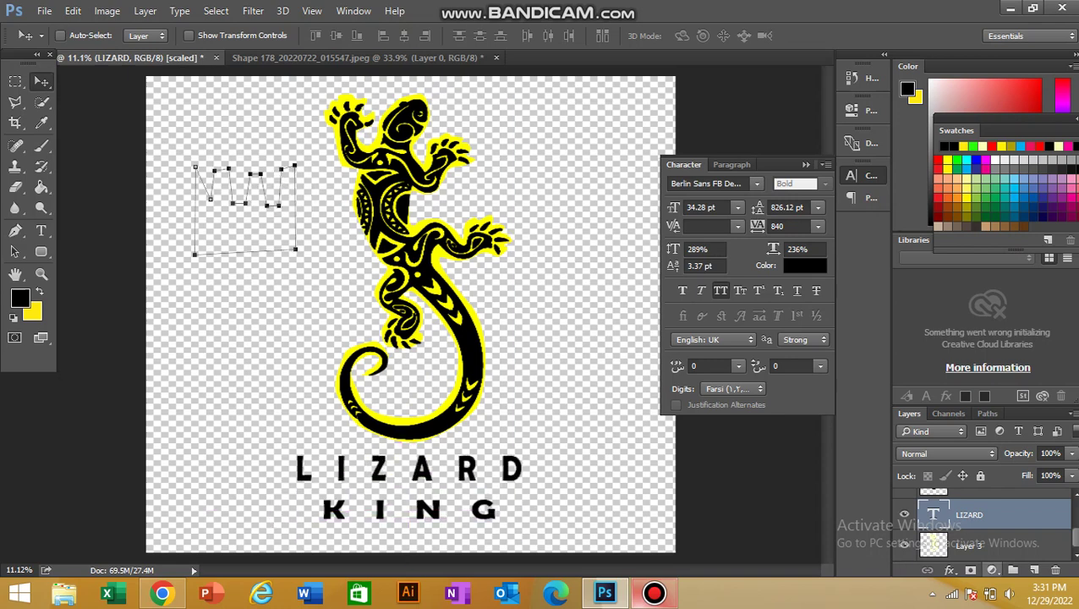
Add a new empty layer above the LIZARD text and clear the first crown path from the canvas.
left_click(1033, 569)
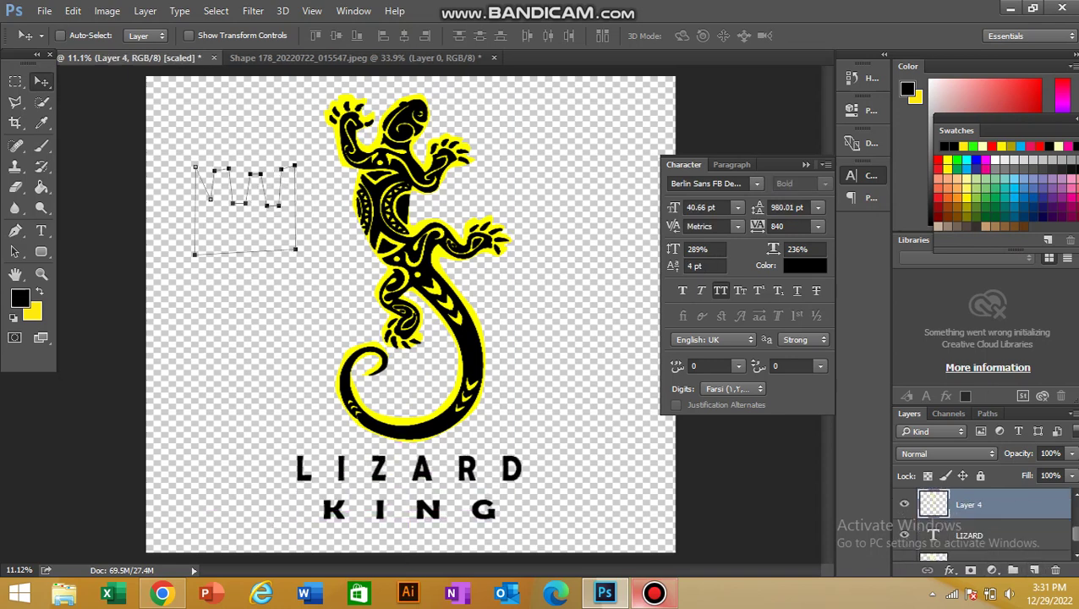
left_click_drag(238, 211, 180, 269)
key("ctrl+Return")
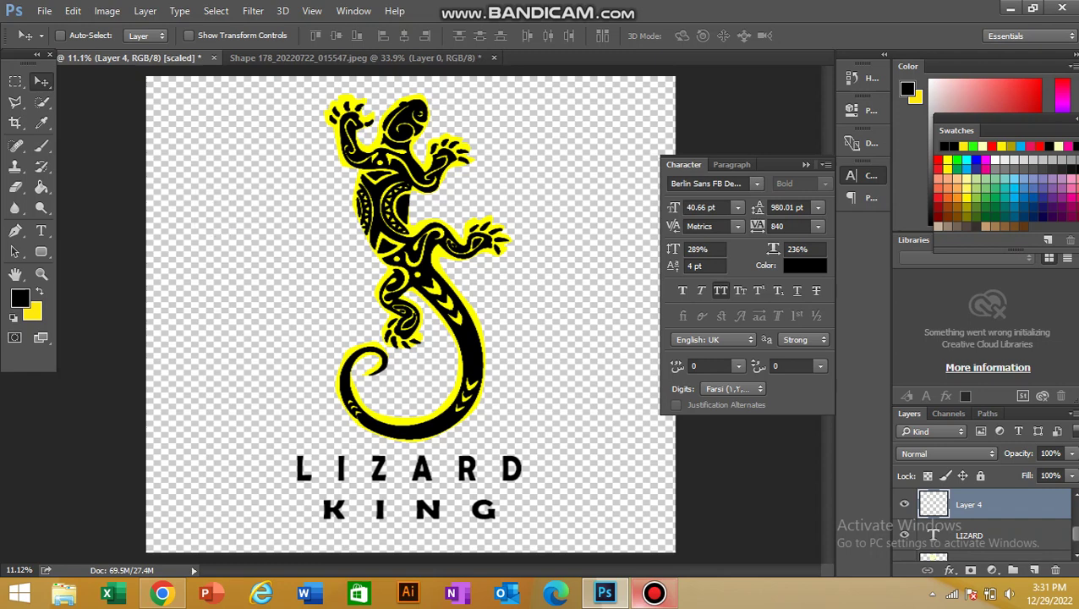
Draw a simple four-cornered trial path left of the lizard and check which path commands are available for it.
key("p")
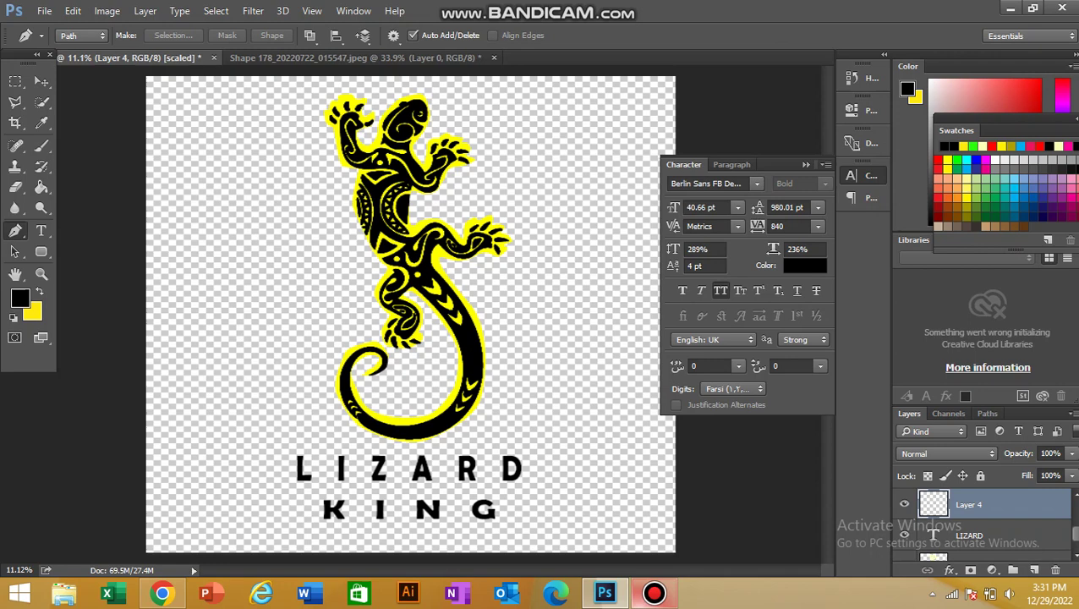
left_click(205, 197)
left_click(204, 280)
left_click(271, 278)
left_click(256, 203)
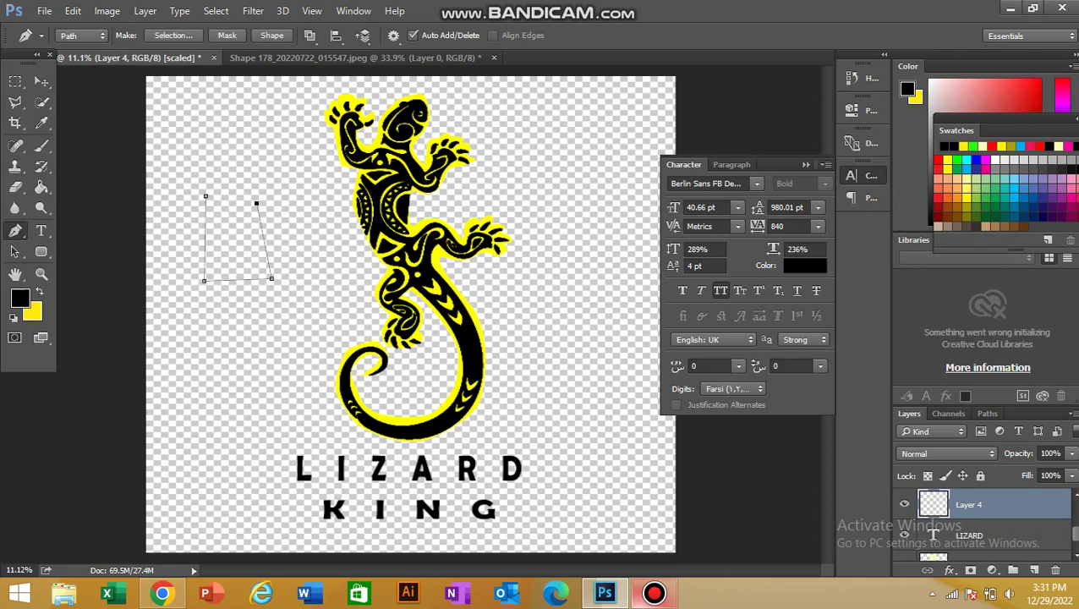
left_click(205, 196)
right_click(230, 174)
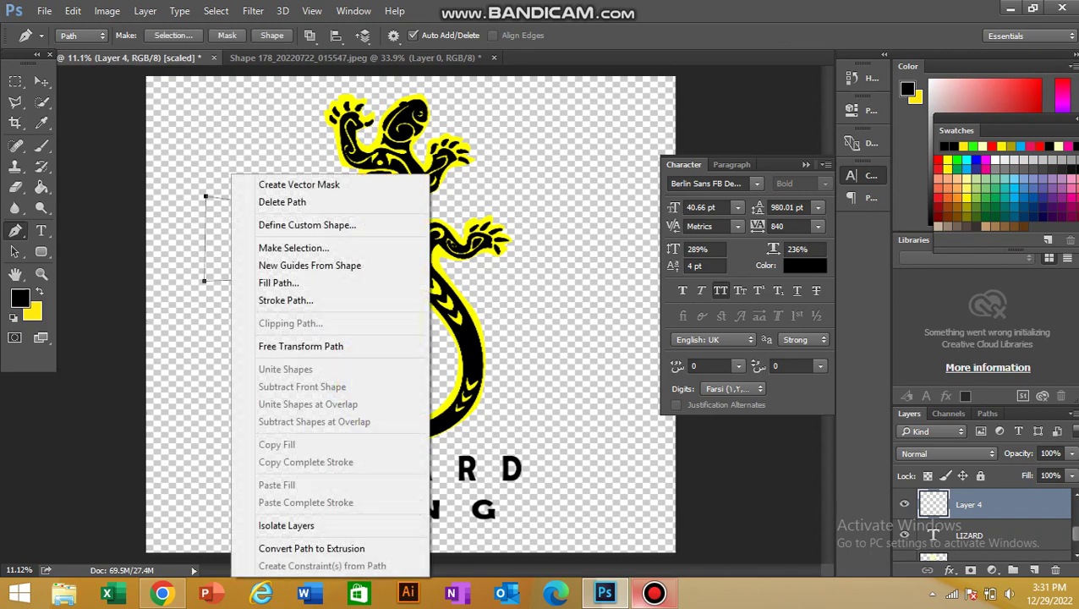
right_click(203, 228)
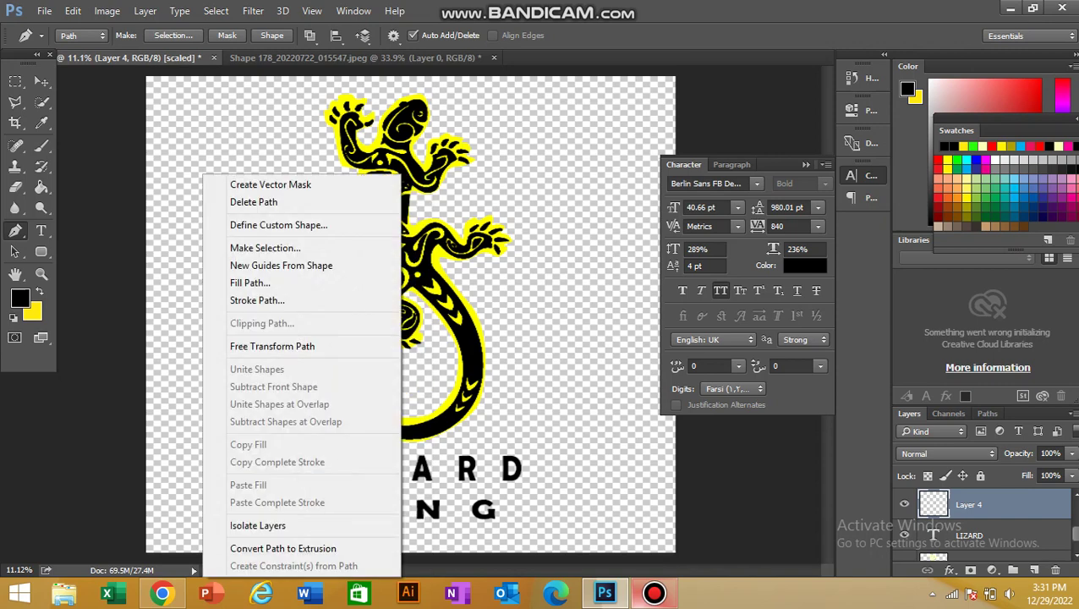
key("Escape")
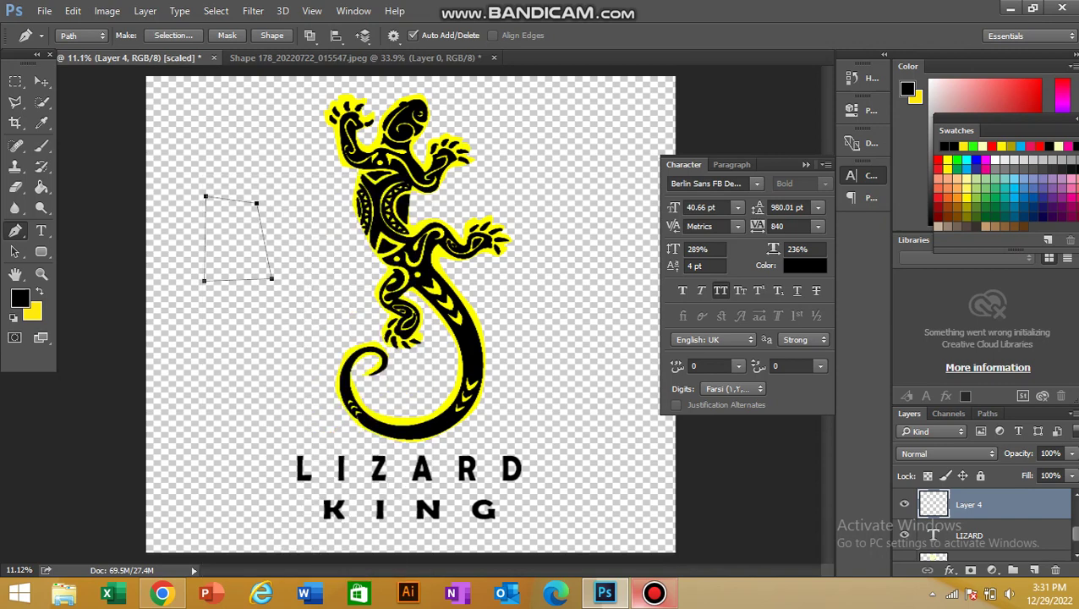
Undo the four-cornered trial path.
left_click(216, 231)
key("ctrl+z")
key("ctrl+z")
key("ctrl+z")
key("ctrl+z")
key("ctrl+z")
key("ctrl+z")
Draw a closed crown outline with a flat base and curved spikes left of the lizard using the Pen tool.
left_click(212, 344)
left_click(311, 343)
left_click_drag(318, 264, 263, 249)
left_click(300, 256)
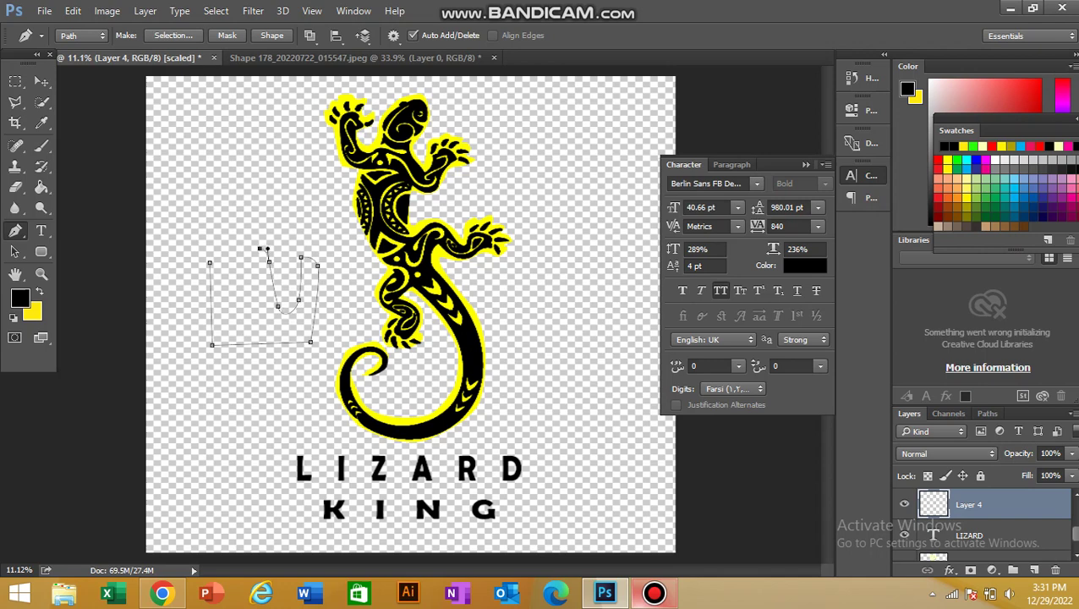
left_click_drag(256, 293, 224, 302)
left_click(230, 250)
left_click_drag(217, 259, 214, 250)
left_click(210, 262)
Fill the curved crown path on Layer 4 with solid green.
right_click(270, 172)
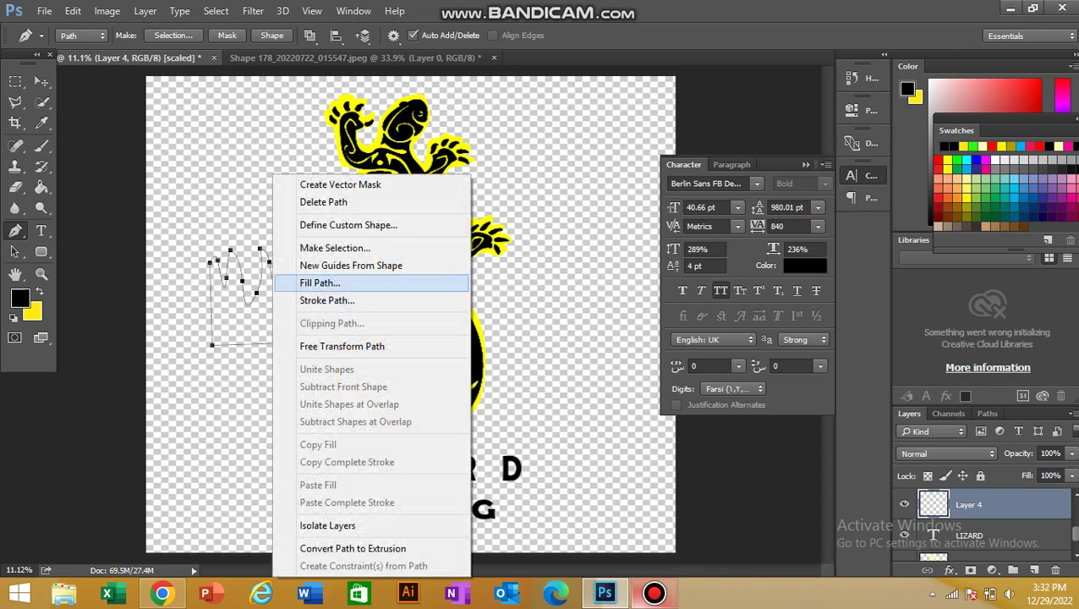
left_click(338, 280)
key("Return")
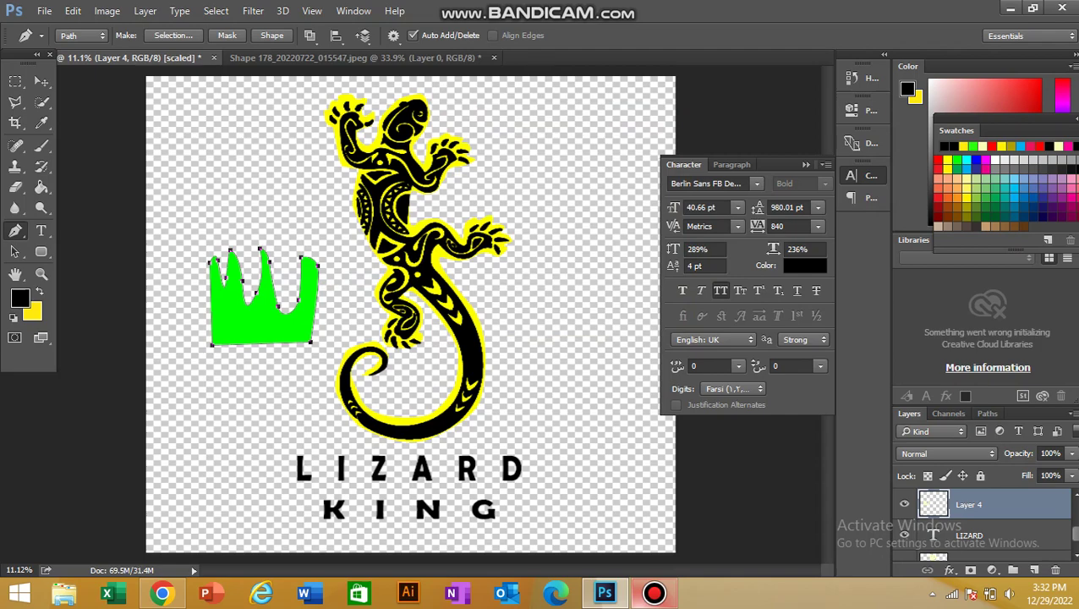
Pick black (000000) as the foreground color and check the text color without changing it.
left_click(20, 297)
left_click_drag(523, 326, 539, 338)
left_click(701, 126)
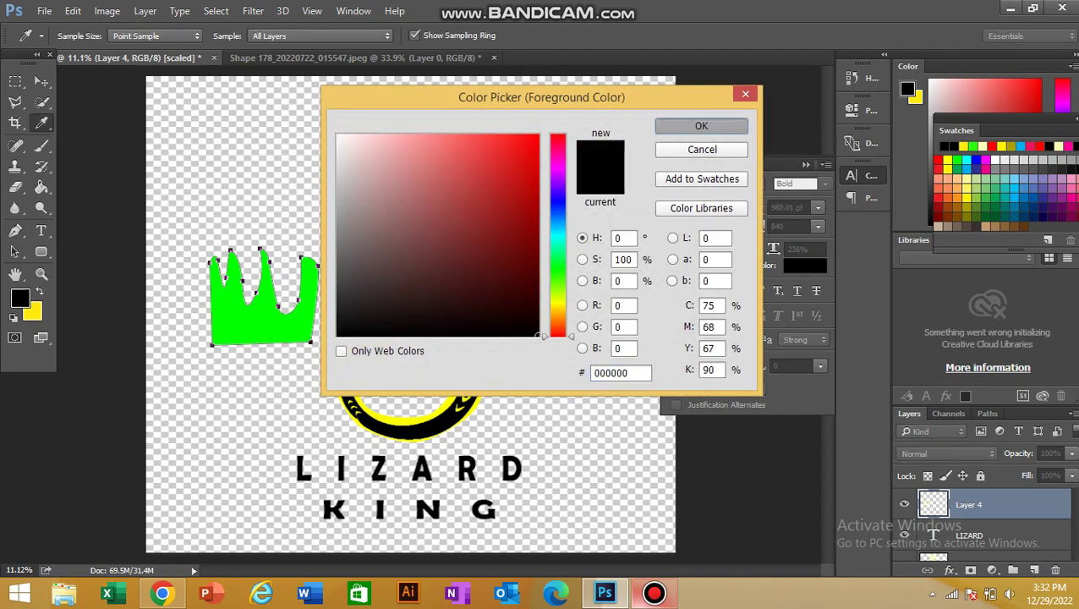
key("Escape")
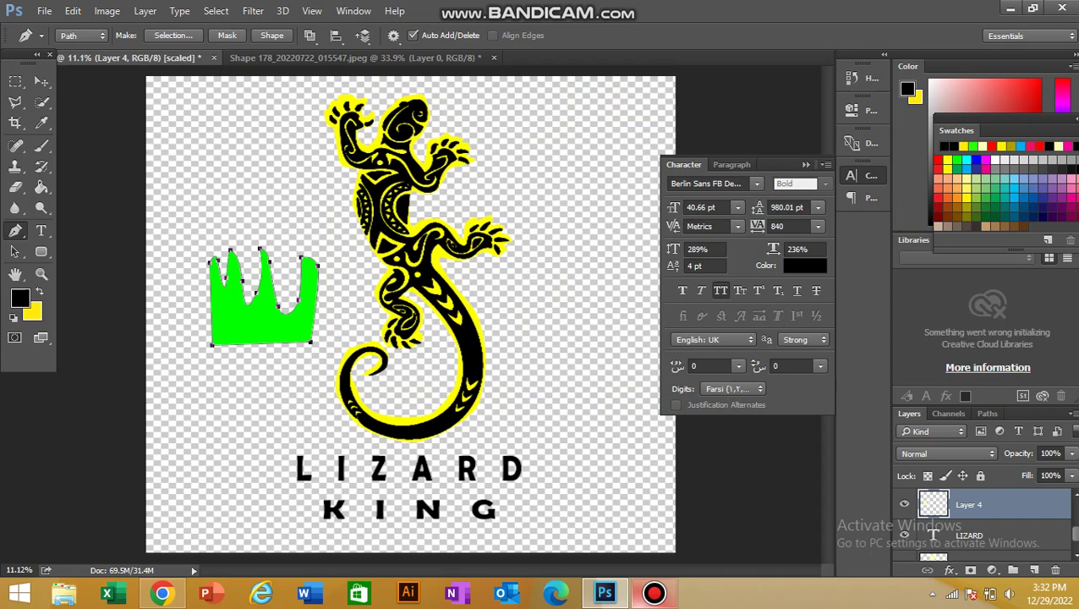
left_click(804, 266)
left_click(701, 125)
Swap the foreground and background colors and set the yellow foreground to black (000000).
left_click(39, 291)
left_click(20, 298)
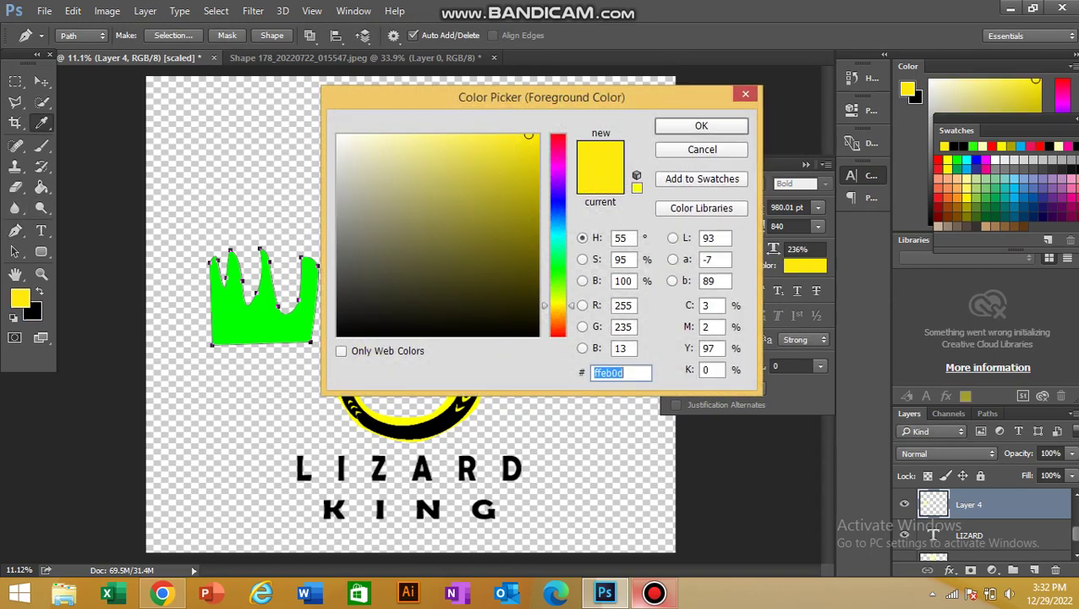
left_click_drag(436, 304, 499, 336)
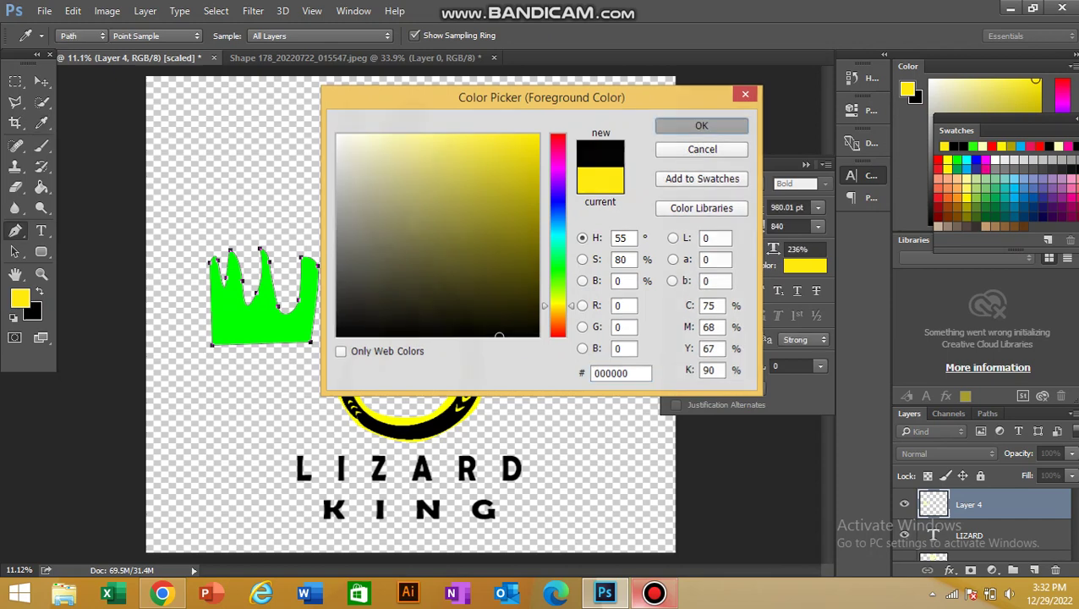
key("Return")
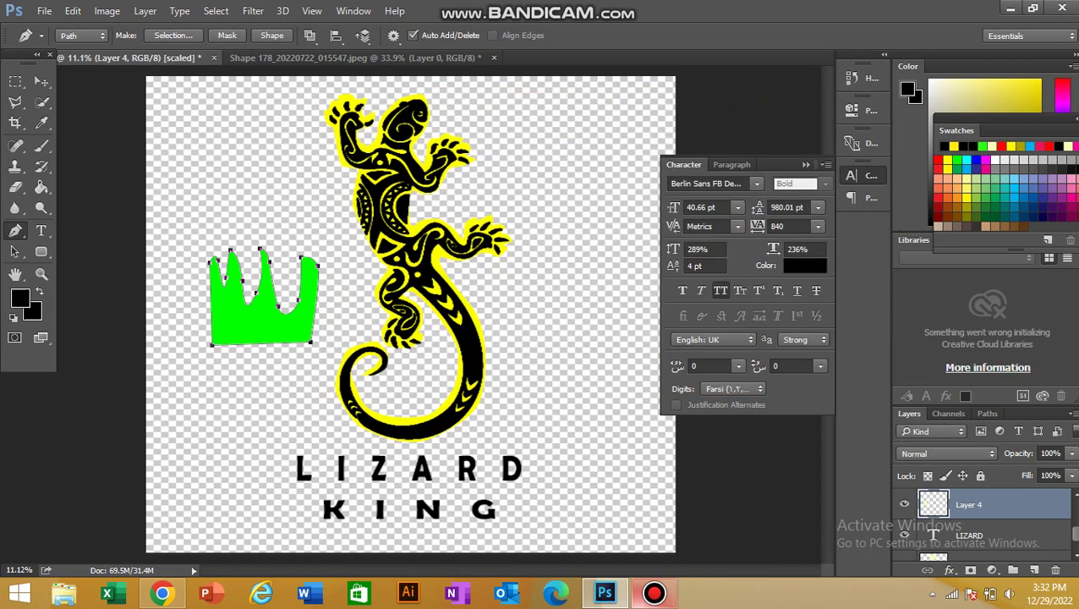
Toggle Layer 4 off and on to identify the crown, then recolor it black with the Paint Bucket.
left_click(904, 504)
left_click(904, 504)
key("v")
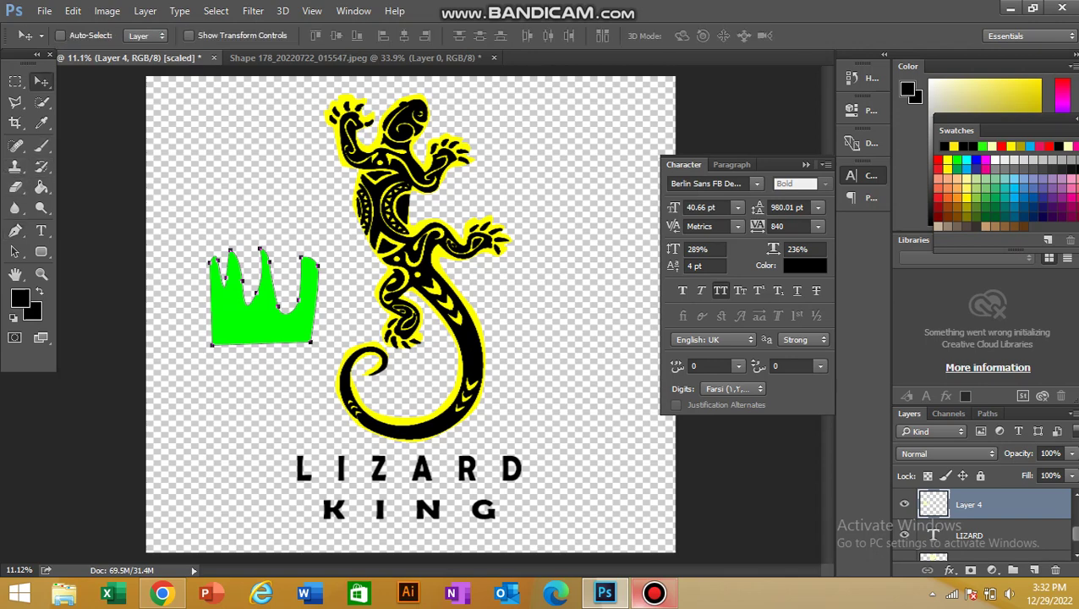
key("g")
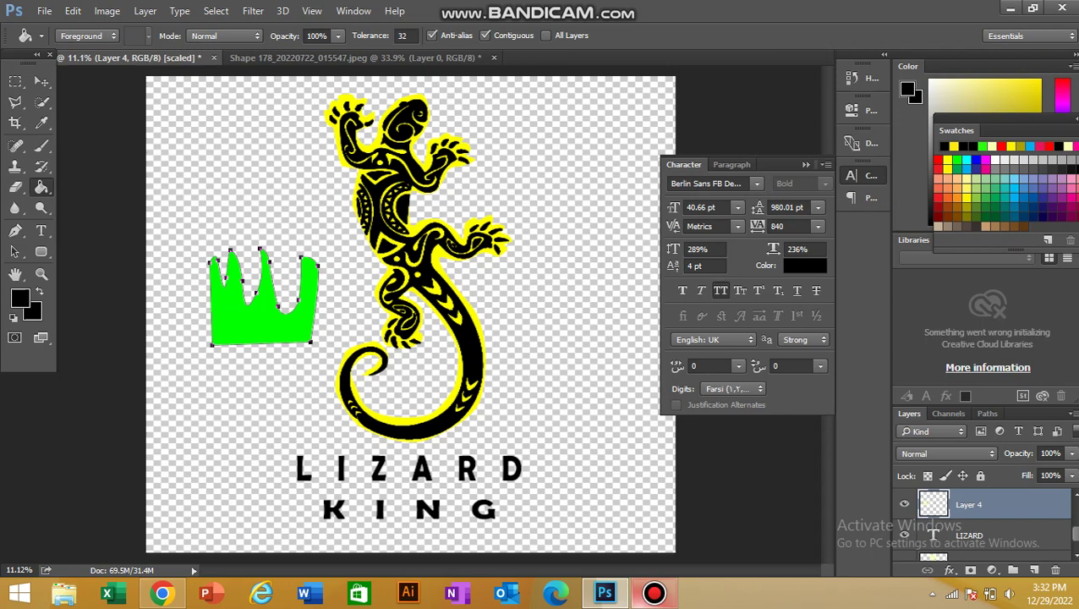
left_click(262, 323)
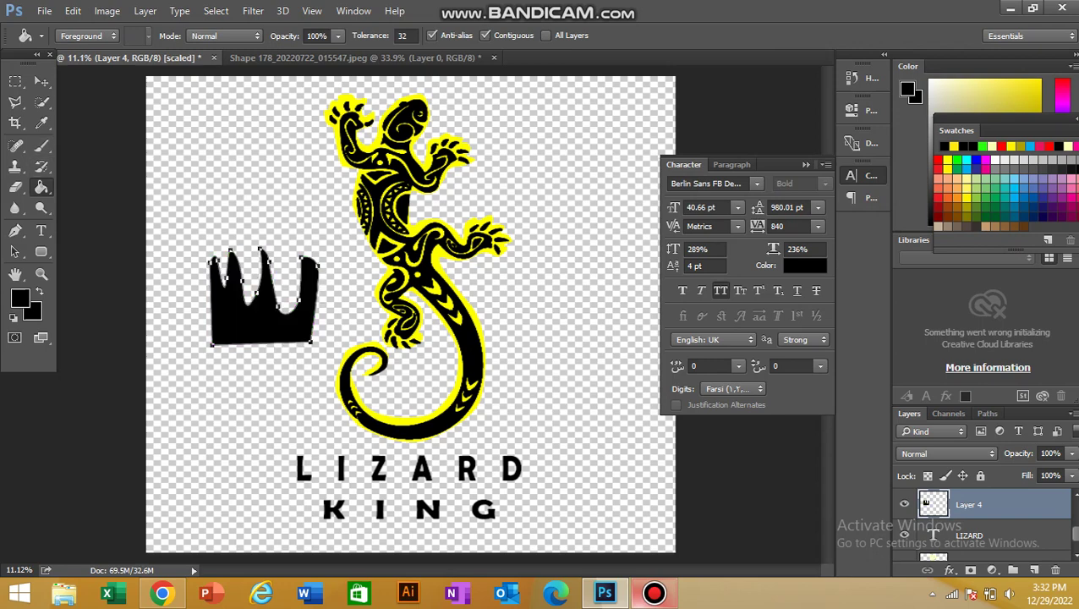
Scale the black crown to 62.59% width and 71.26% height and place it to the upper right of the lizard.
key("v")
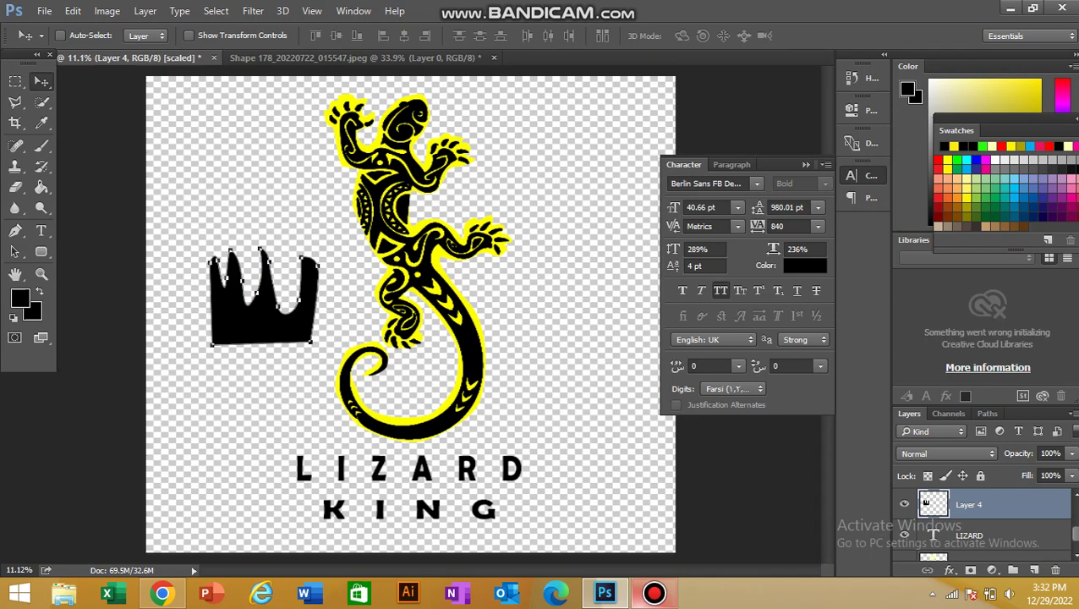
left_click(188, 35)
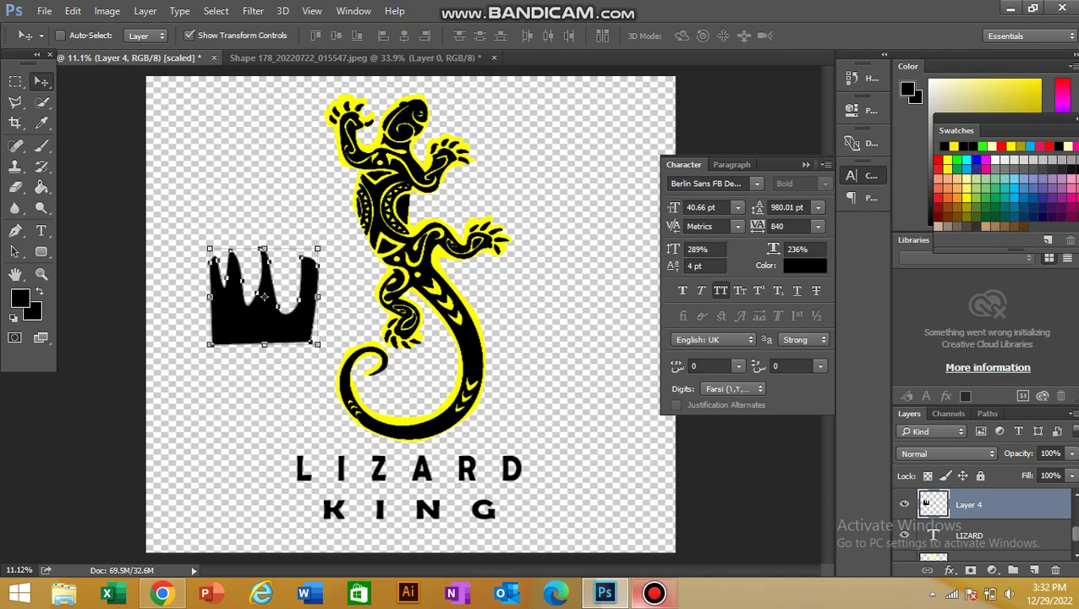
mouse_move(264, 344)
left_mouse_down()
mouse_move(263, 330)
mouse_move(264, 357)
left_mouse_up()
left_click_drag(264, 303, 274, 226)
left_click_drag(295, 213, 567, 175)
left_click_drag(512, 229, 553, 188)
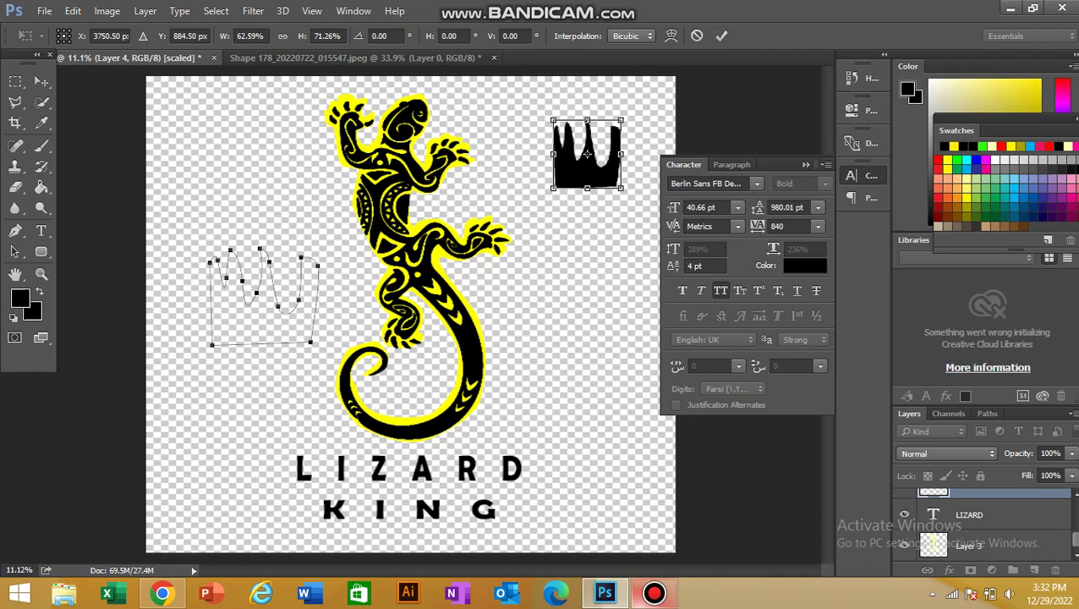
key("Return")
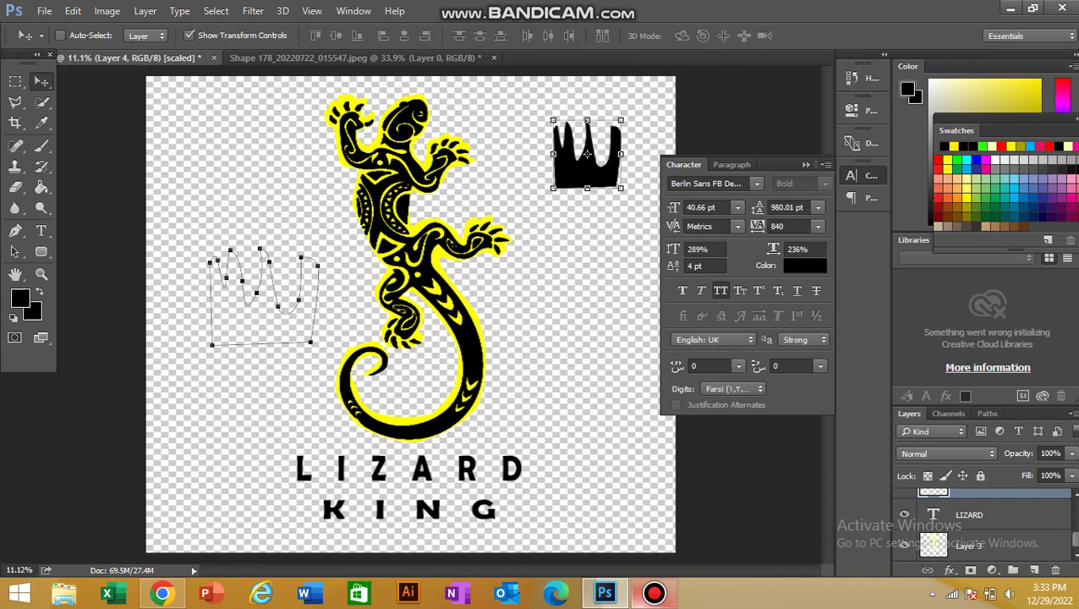
Toggle Layer 3 and Layer 4 off and on to identify which artwork each layer holds.
scroll(985, 522, "up", 4)
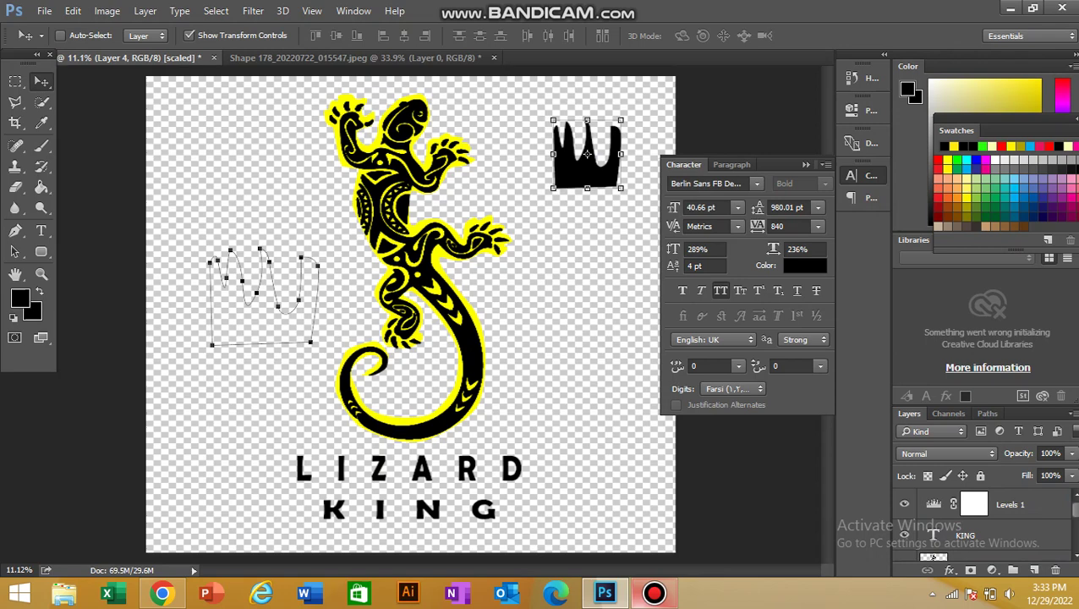
left_click(969, 546)
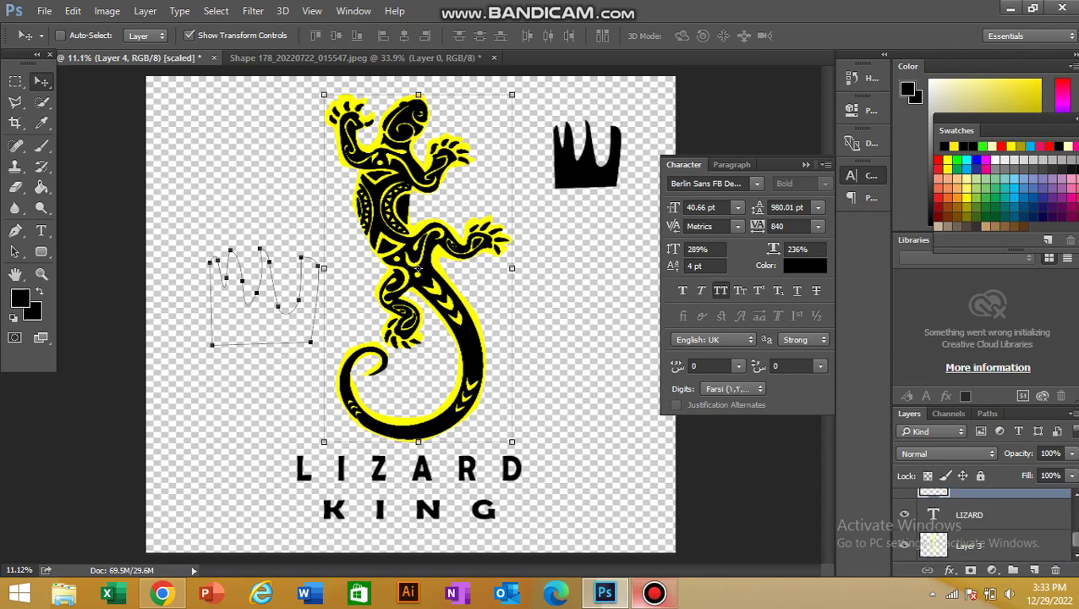
left_click(905, 545)
left_click(904, 546)
left_click(904, 546)
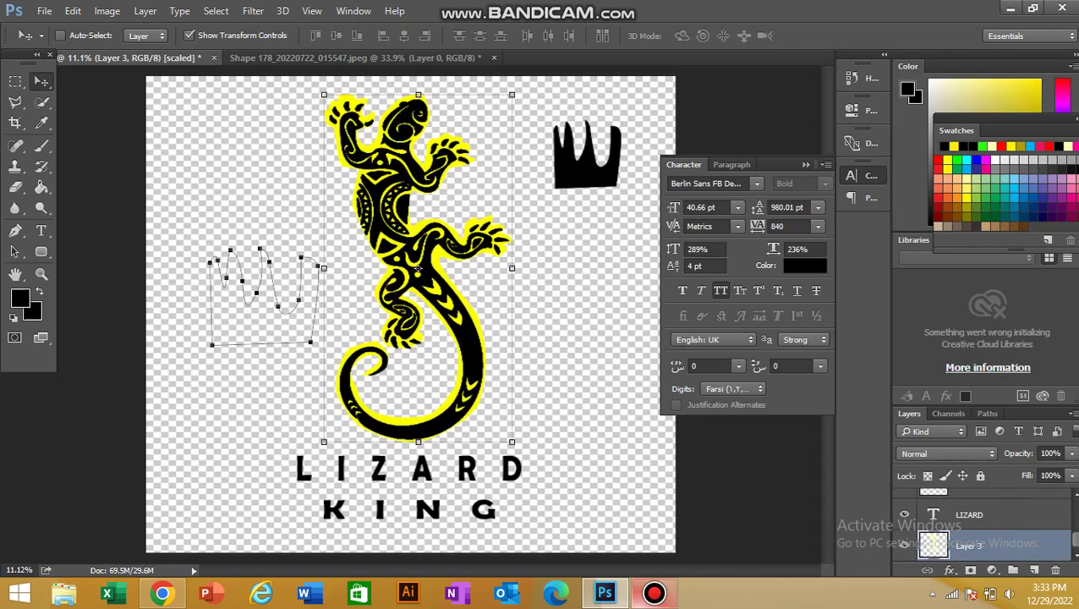
scroll(985, 531, "up", 1)
left_click(969, 515)
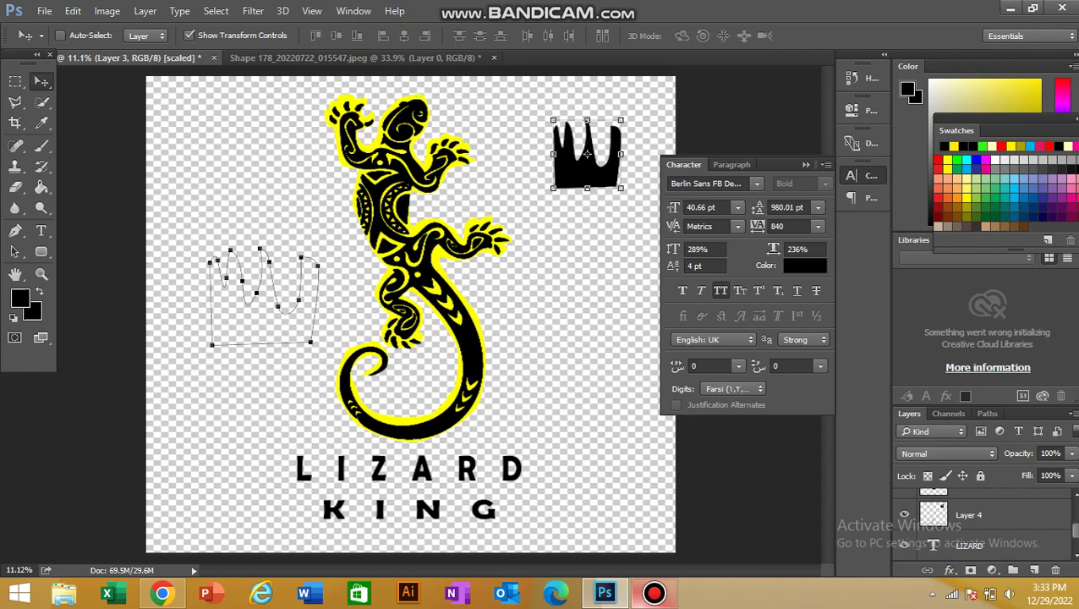
left_click(904, 514)
left_click(904, 514)
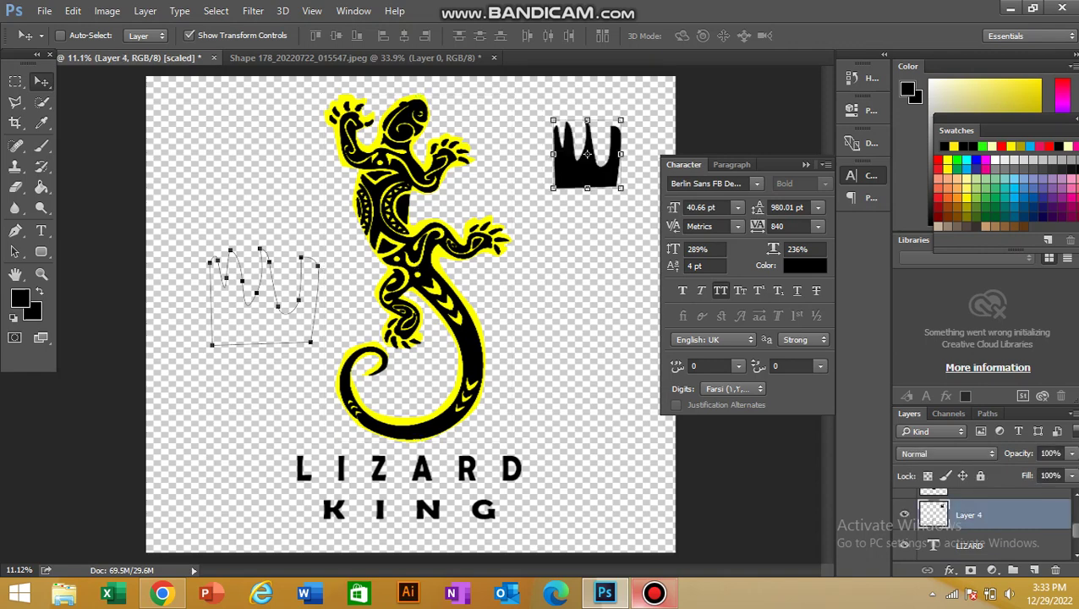
Toggle Layer 2 off and on to identify its artwork.
scroll(985, 525, "up", 1)
left_click(968, 546)
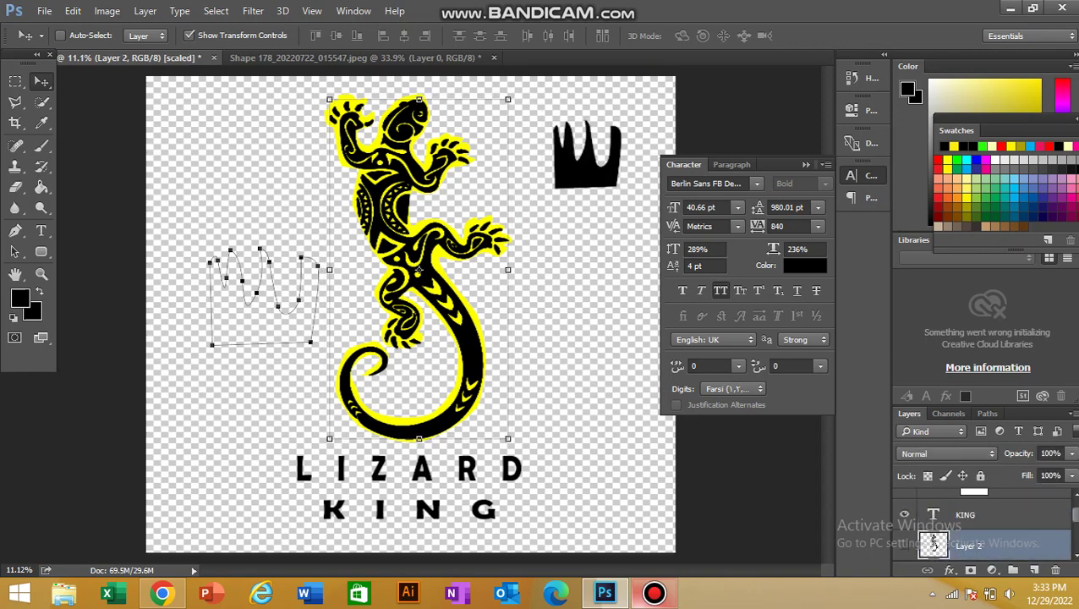
left_click(904, 543)
left_click(904, 544)
scroll(904, 543, "up", 1)
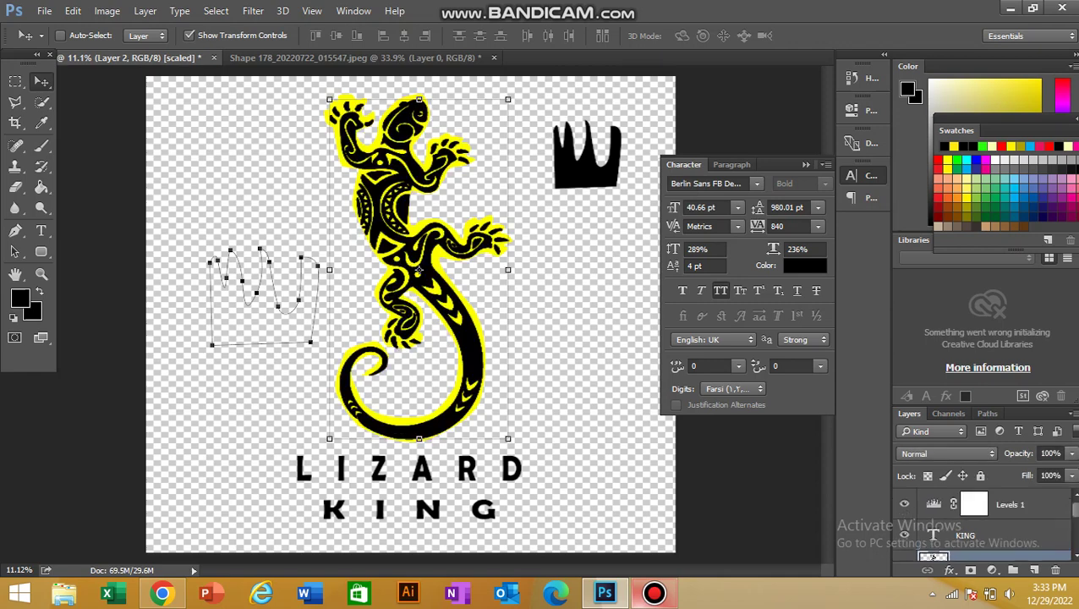
Check Layer 3's yellow backing by toggling its visibility, then move the layer up the stack to directly beneath Layer 2.
scroll(904, 544, "down", 2)
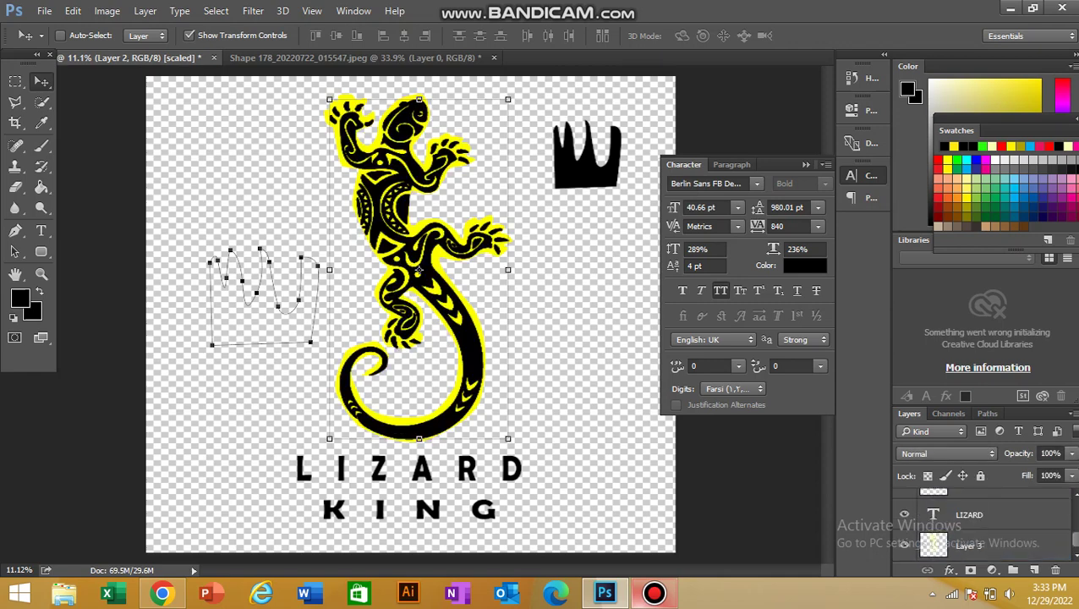
left_click(904, 544)
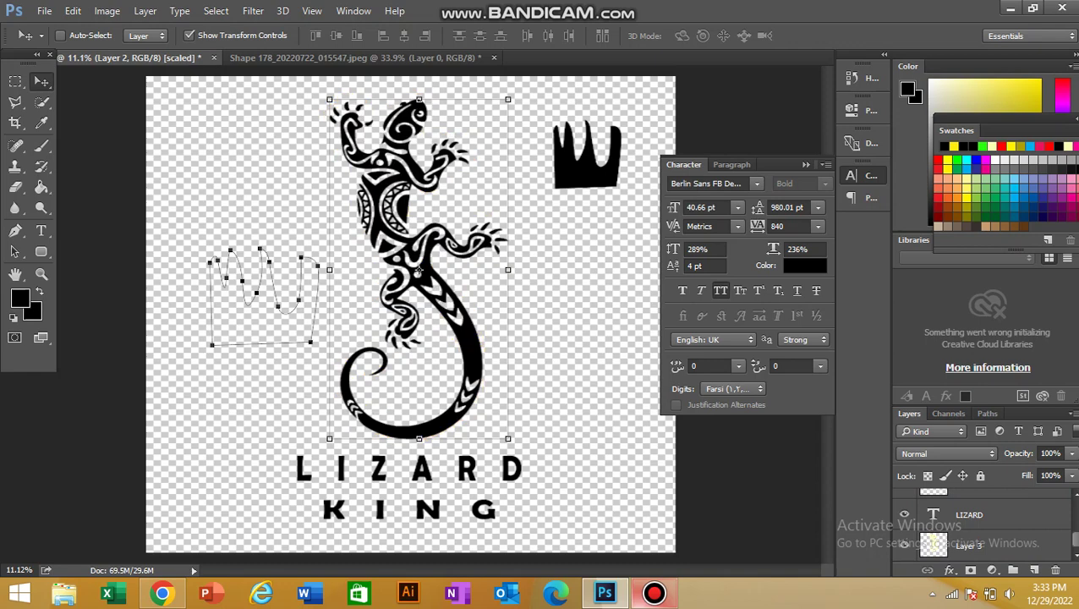
left_click(904, 543)
left_click_drag(968, 545, 968, 505)
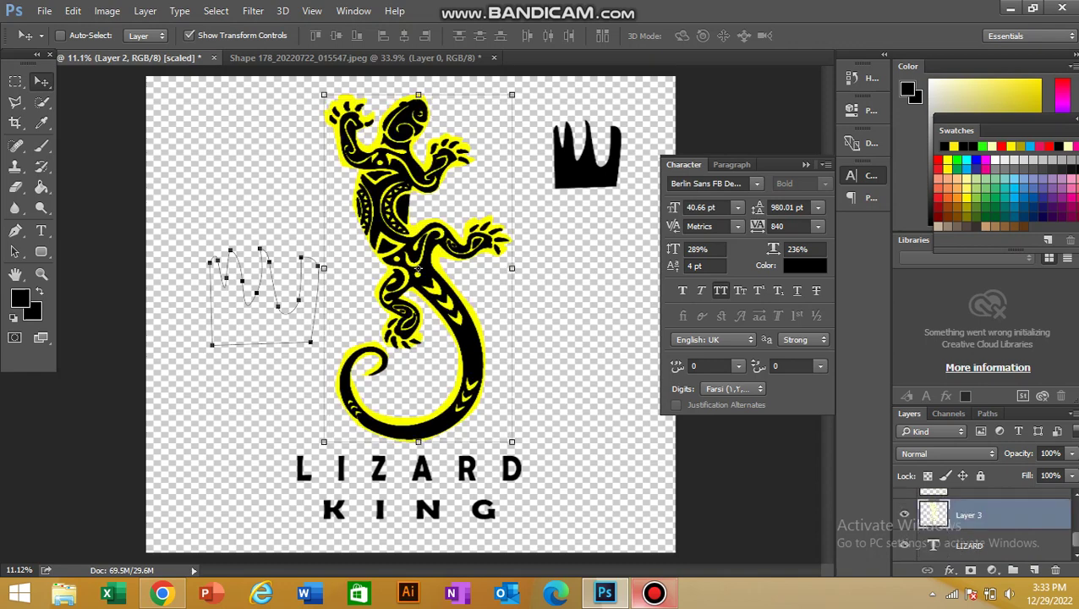
scroll(968, 515, "up", 2)
scroll(968, 516, "down", 1)
left_click_drag(969, 546, 968, 514)
scroll(968, 522, "up", 2)
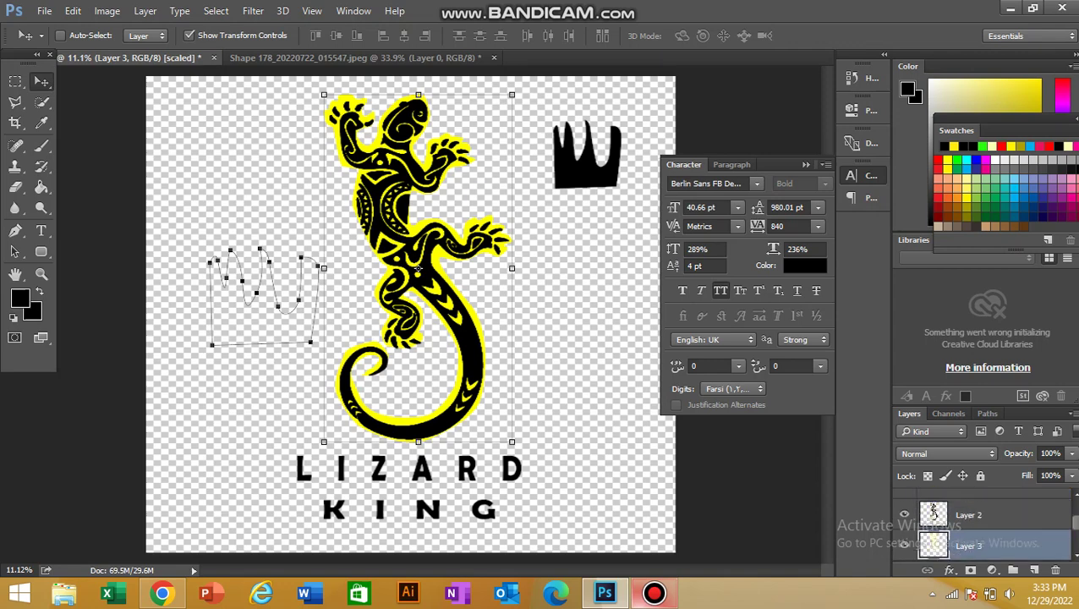
Select Layer 2 together with Layer 3.
scroll(968, 522, "down", 3)
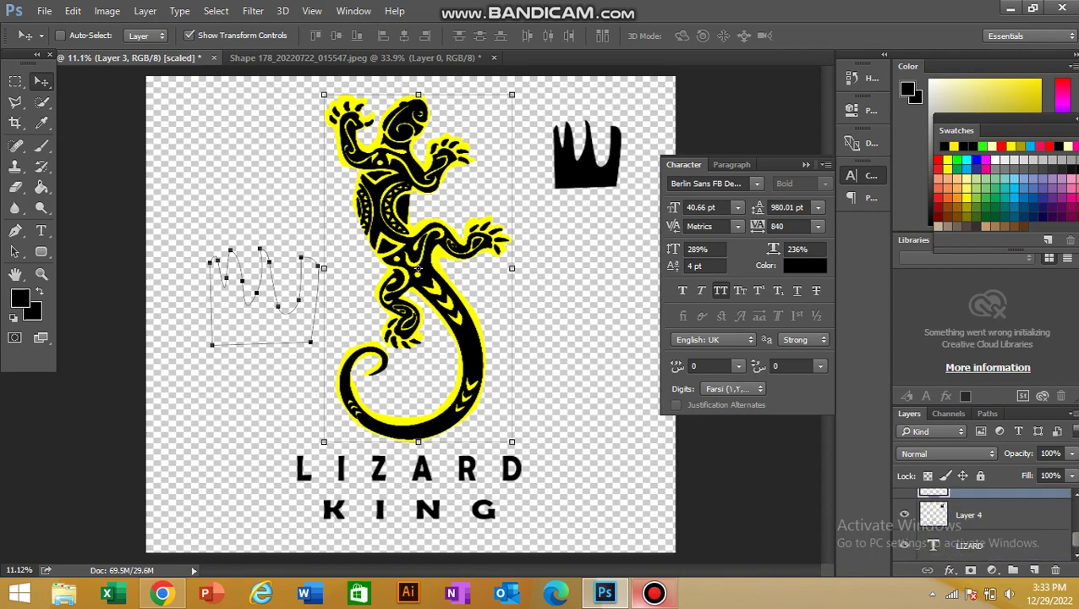
scroll(969, 524, "up", 1)
left_click(968, 514, "shift")
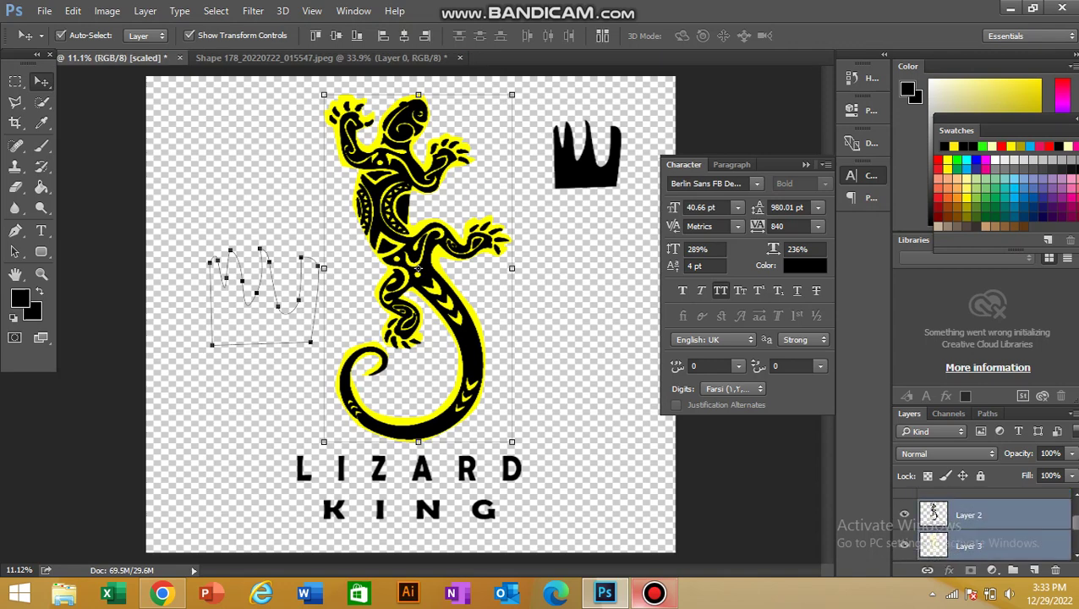
Try scaling the black lizard on Layer 2 alone to 84.18% width and 84.16% height, and undo the scaling.
left_click(968, 514)
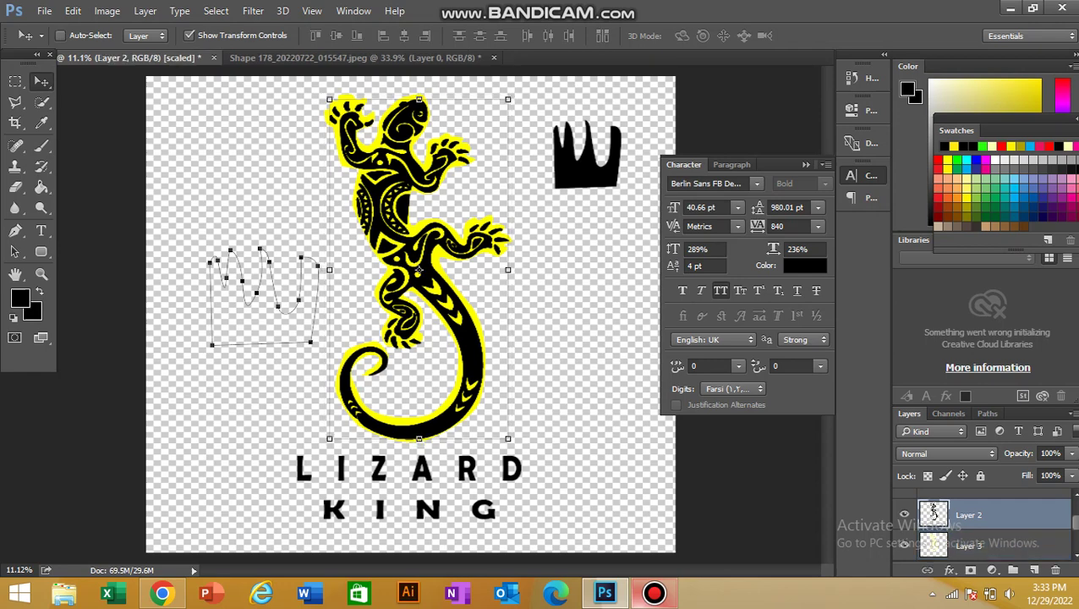
left_click_drag(507, 438, 479, 385)
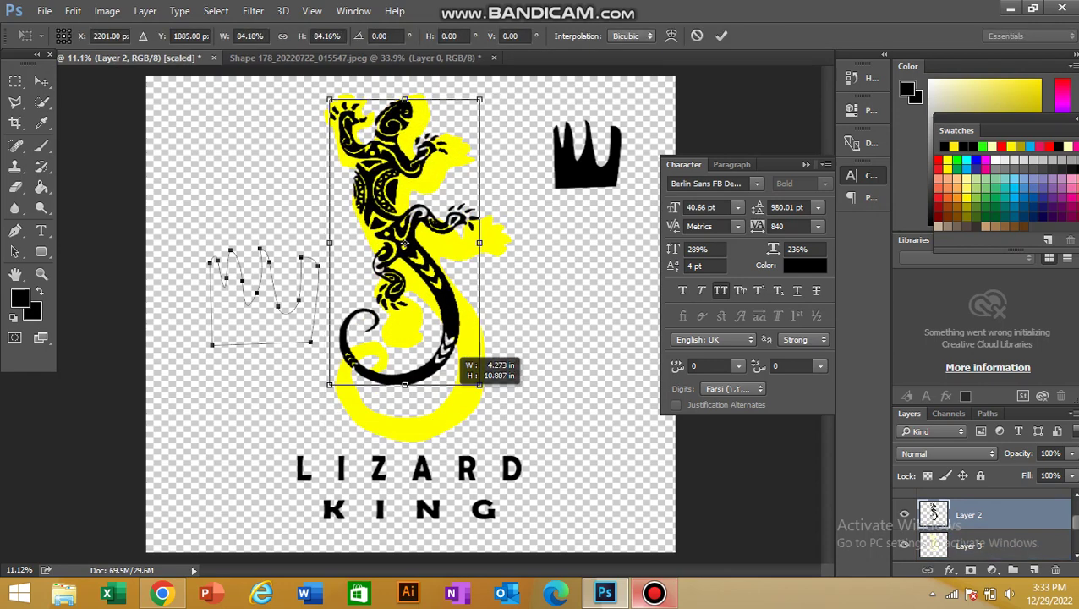
key("ctrl+z")
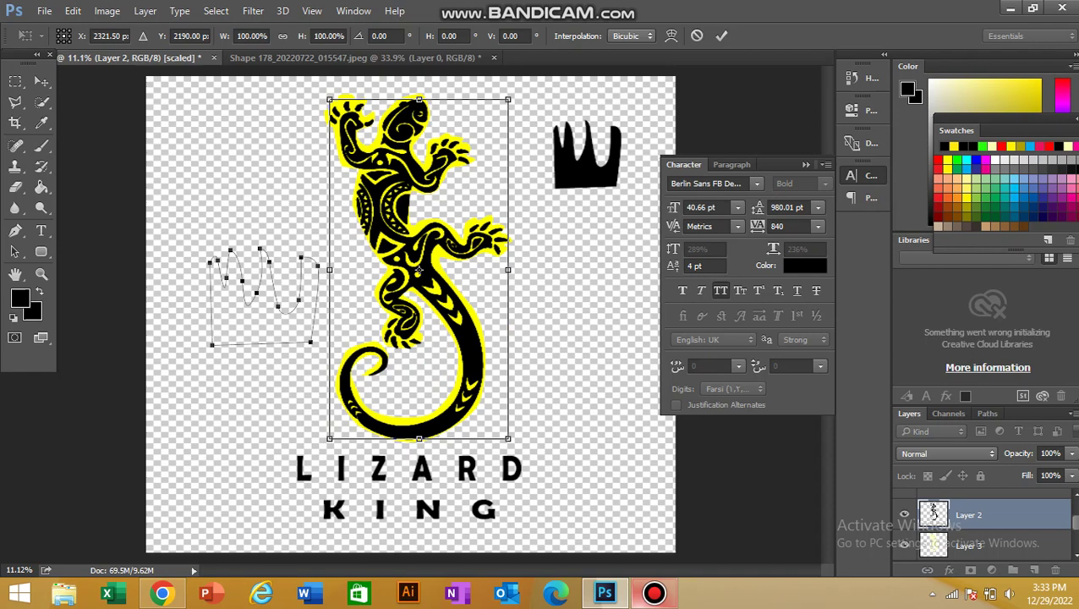